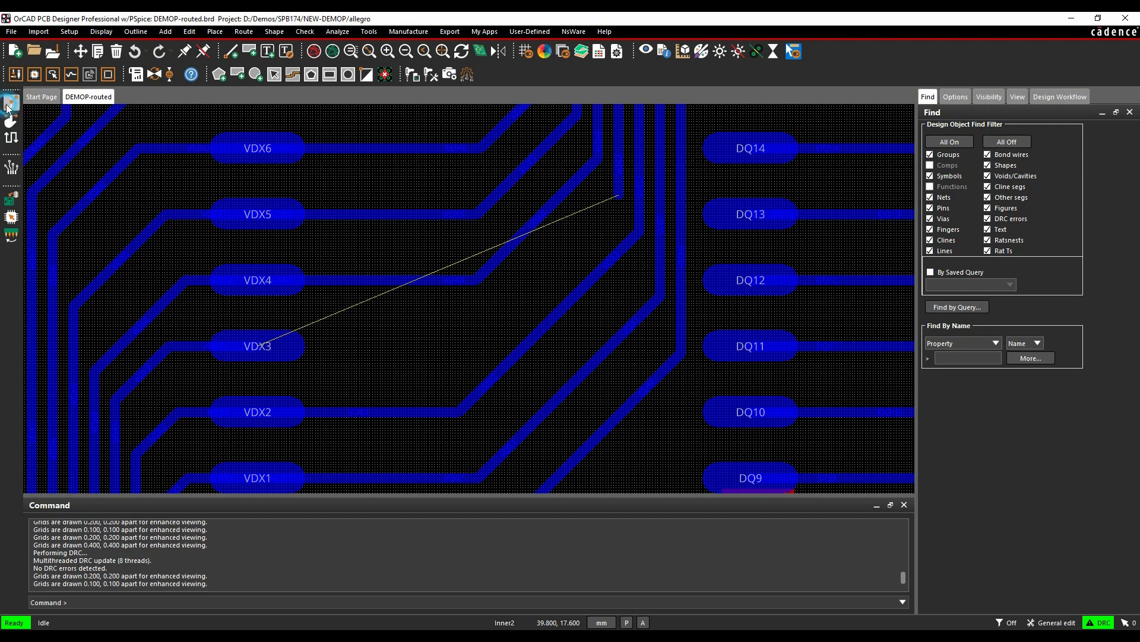
# - Start a Route > Connect trace at the VDX3 pad and inspect its Enhanced Pad Entry option
pyautogui.click(11, 120)
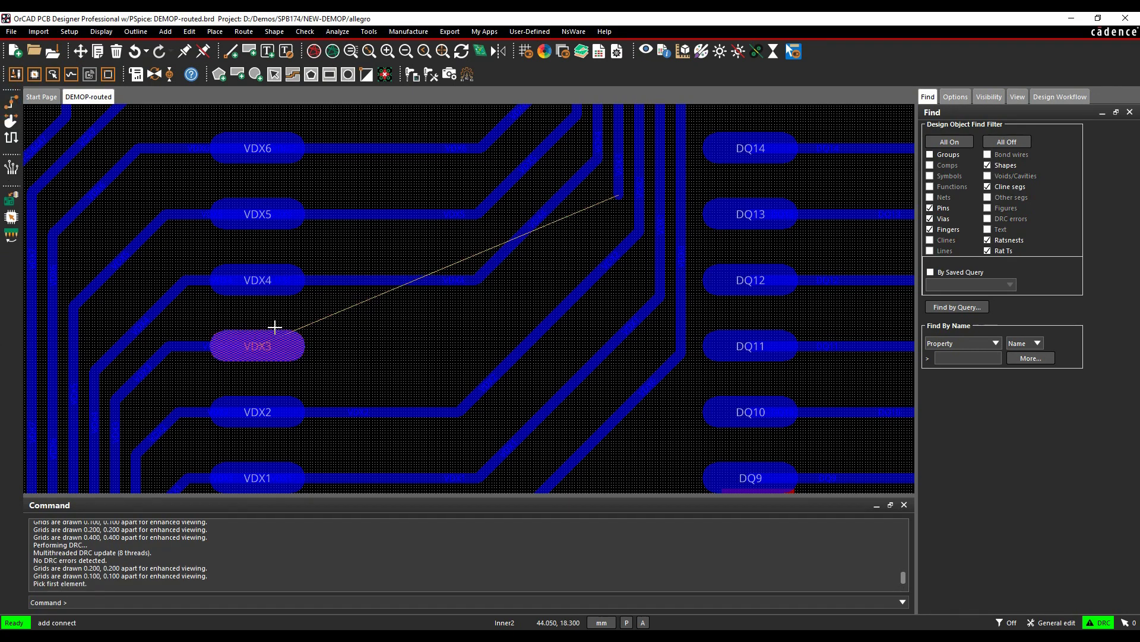
pyautogui.click(306, 324)
pyautogui.scroll(2, 381, 356)
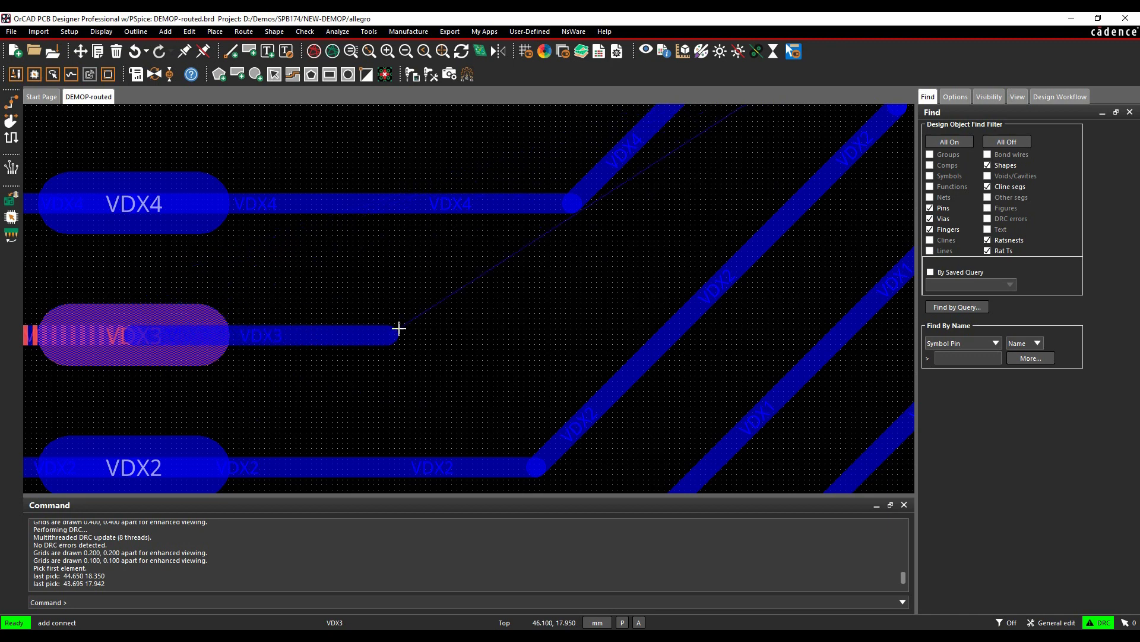
pyautogui.rightClick(375, 290)
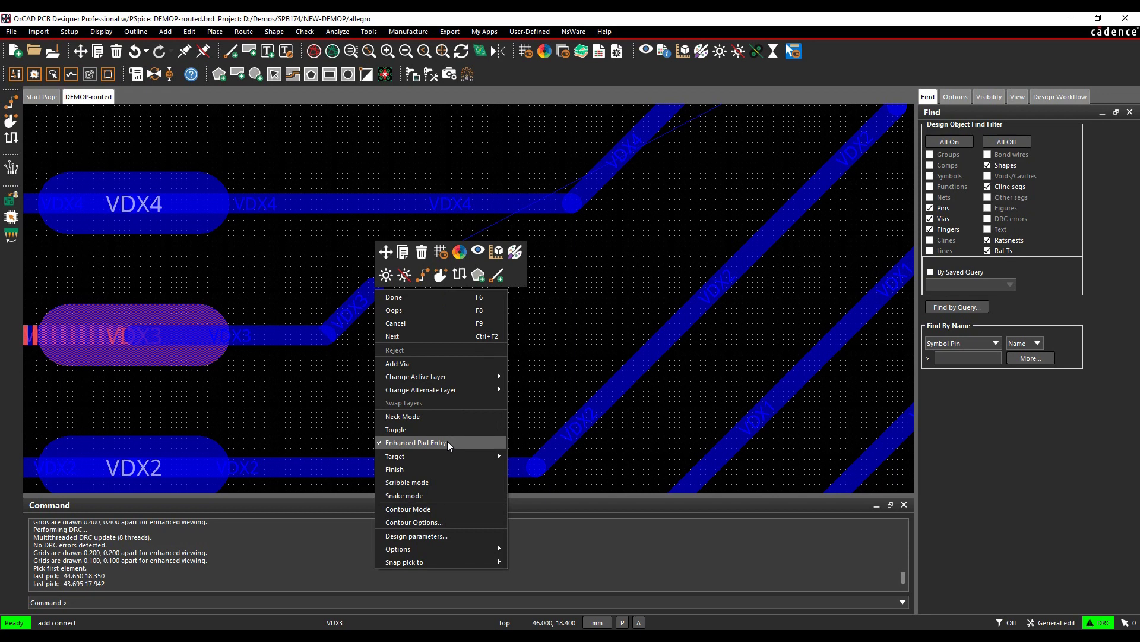
pyautogui.click(534, 342)
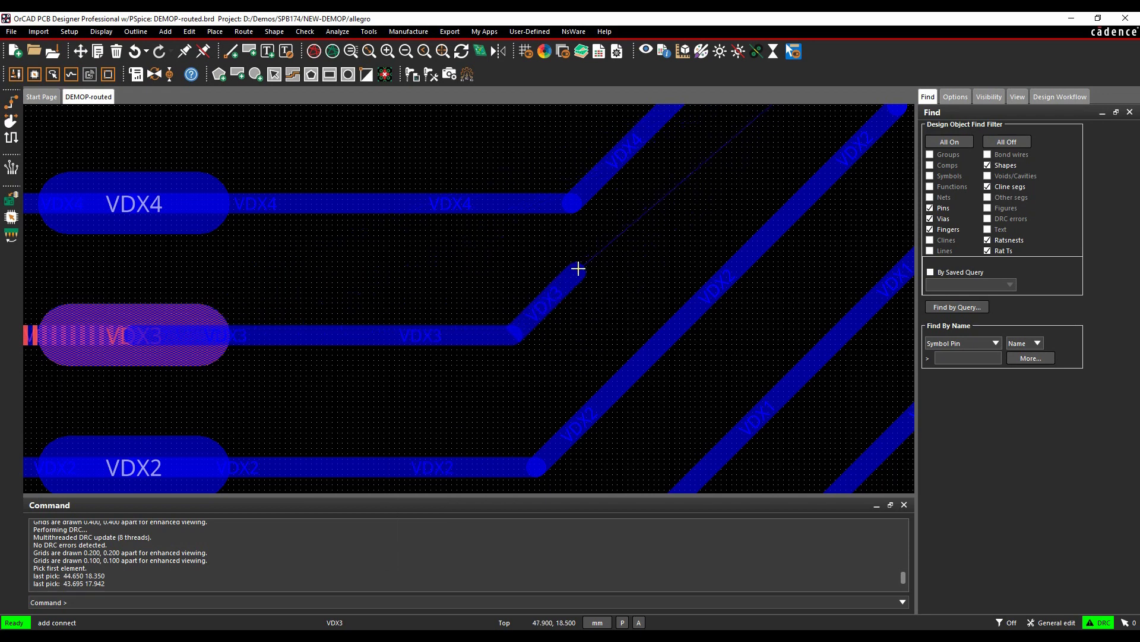
# - Turn off Enhanced Pad Entry and add bends to the VDX3 trace
pyautogui.rightClick(364, 298)
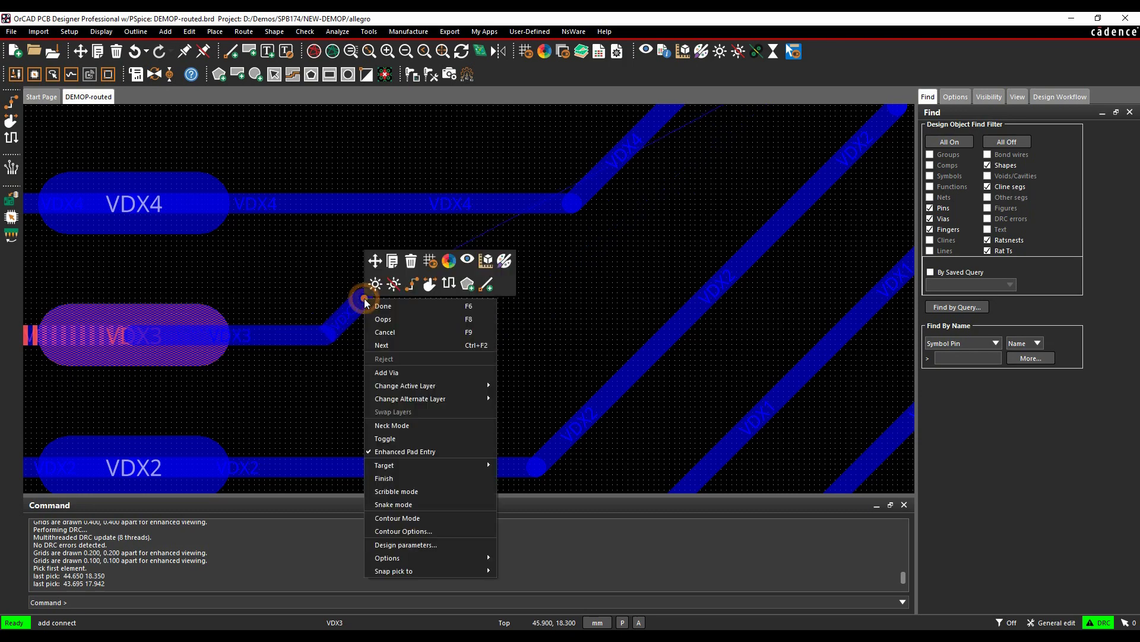
pyautogui.click(451, 450)
pyautogui.scroll(2, 133, 285)
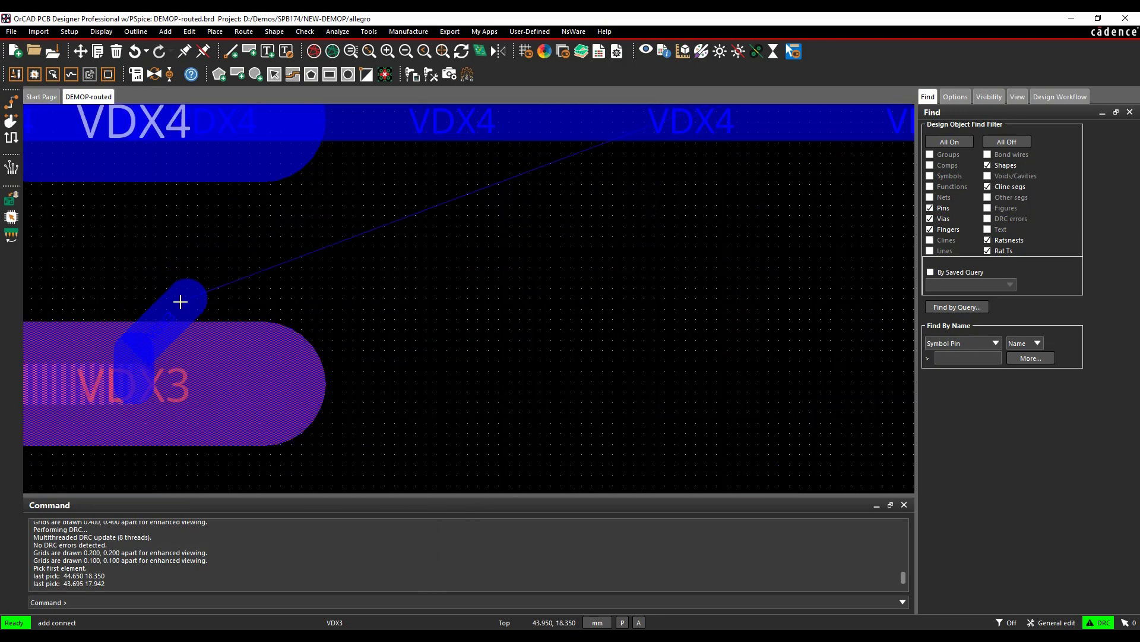
pyautogui.click(157, 296)
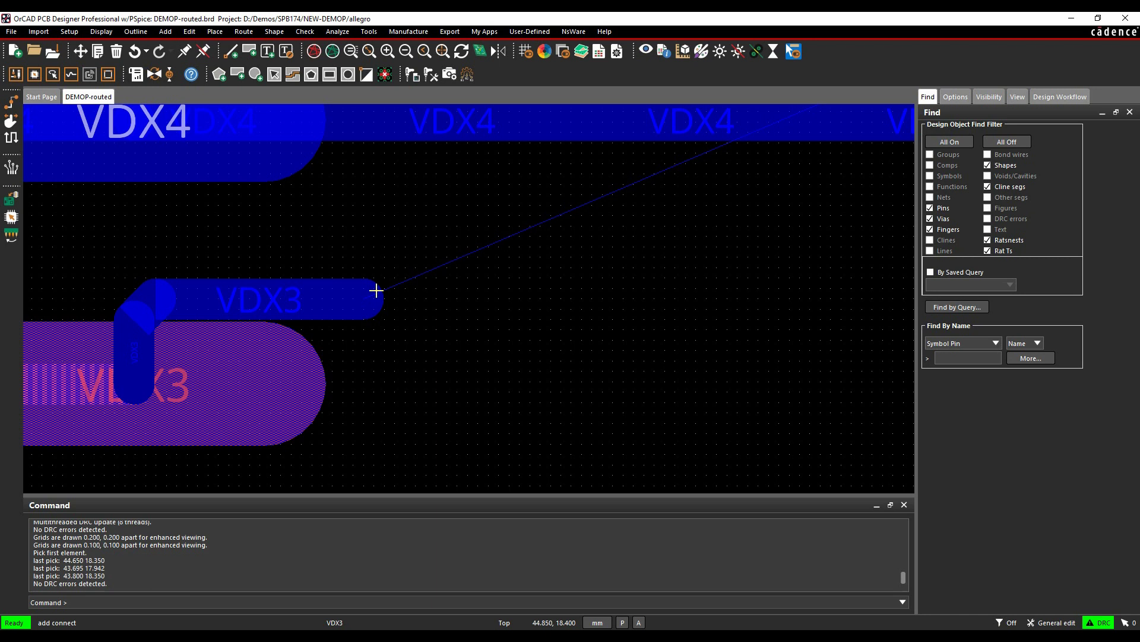
pyautogui.click(375, 292)
pyautogui.click(377, 297)
pyautogui.scroll(5, 377, 298)
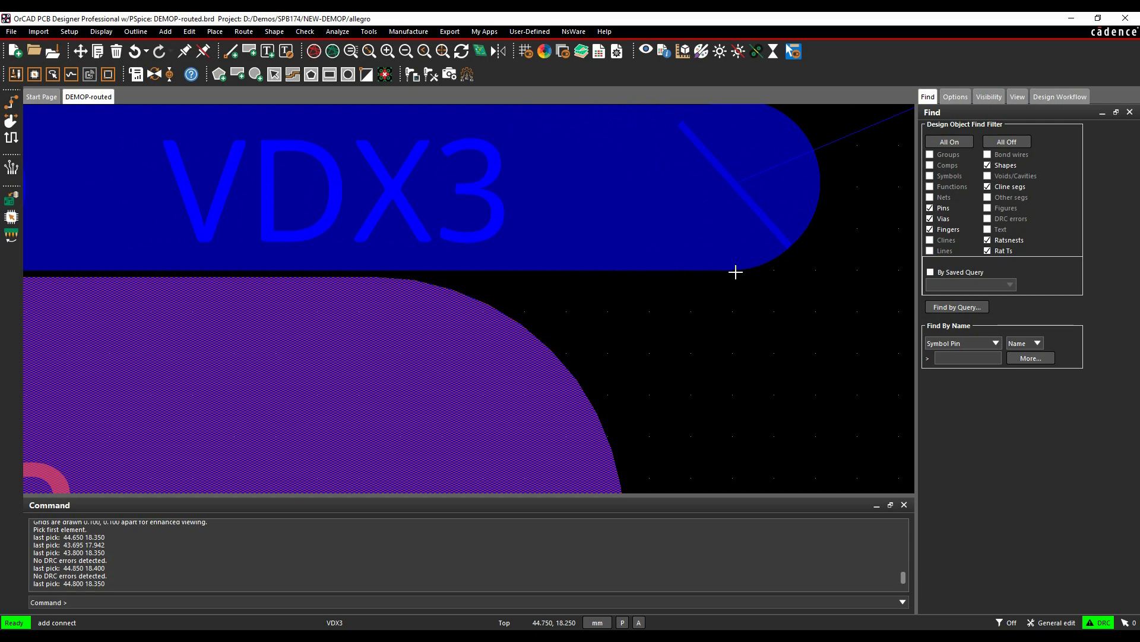
pyautogui.scroll(-3, 735, 271)
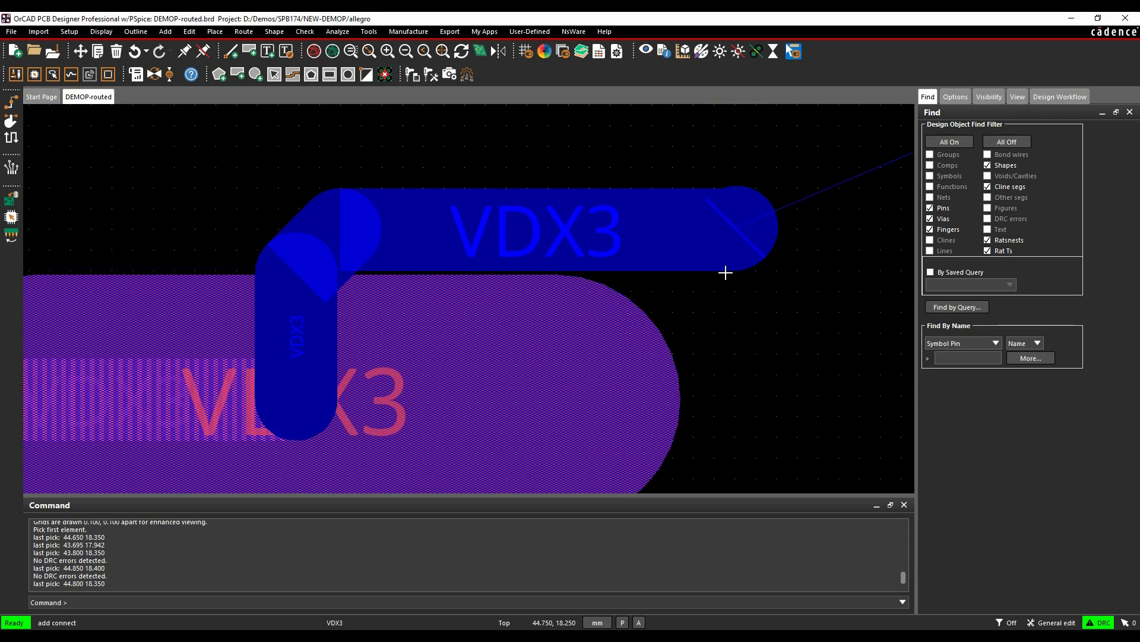
# - Undo the last two VDX3 trace segments with Oops and toggle the corner direction
pyautogui.rightClick(631, 238)
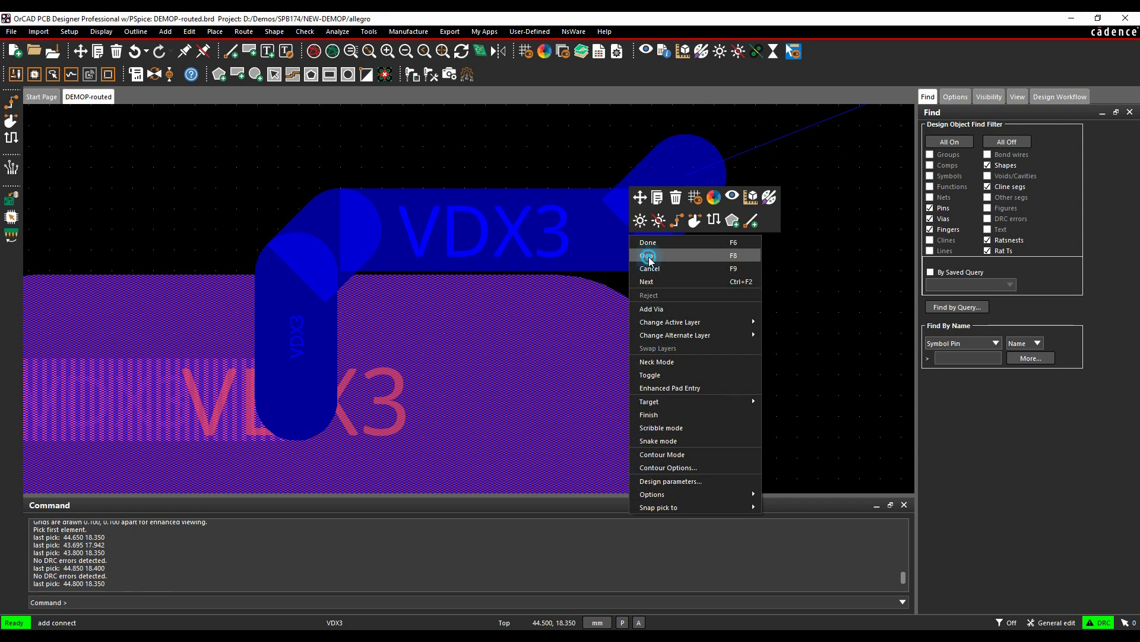
pyautogui.click(648, 256)
pyautogui.rightClick(530, 233)
pyautogui.click(543, 249)
pyautogui.rightClick(636, 327)
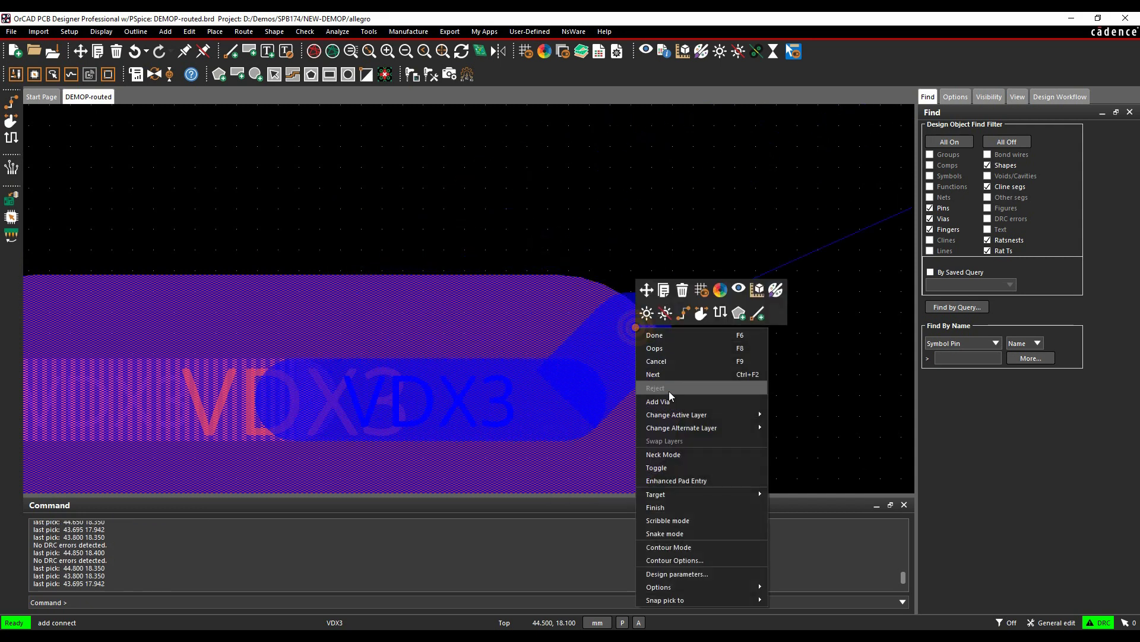
pyautogui.click(669, 467)
# - Connect the VDX3 trace to its target pin
pyautogui.scroll(-3, 487, 341)
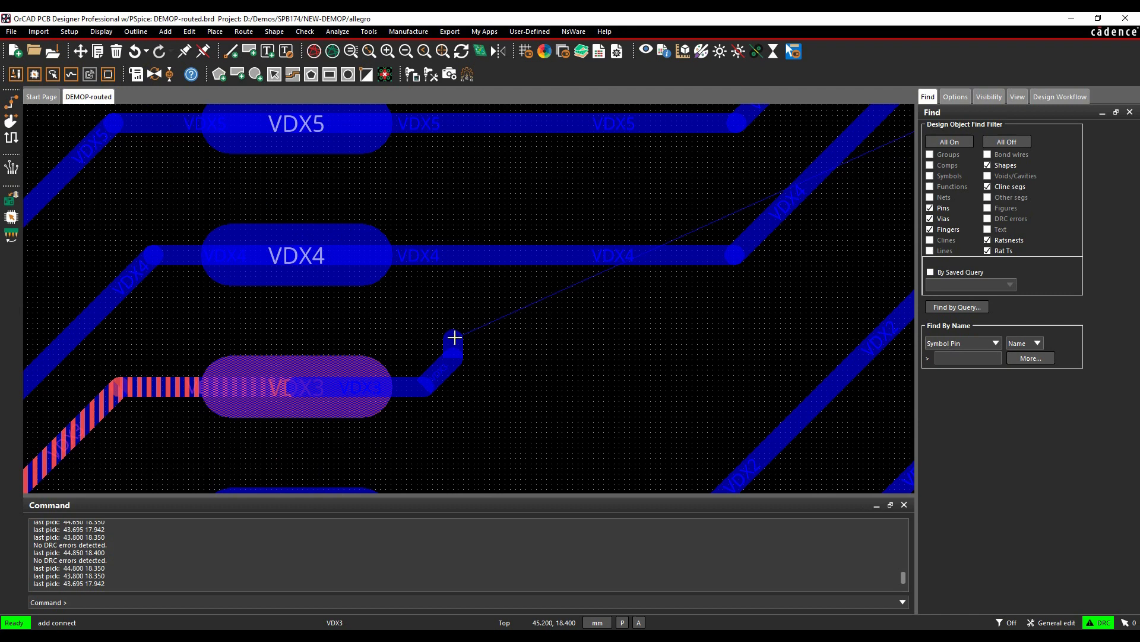
pyautogui.moveTo(641, 305); pyautogui.dragTo(524, 349, button='middle')
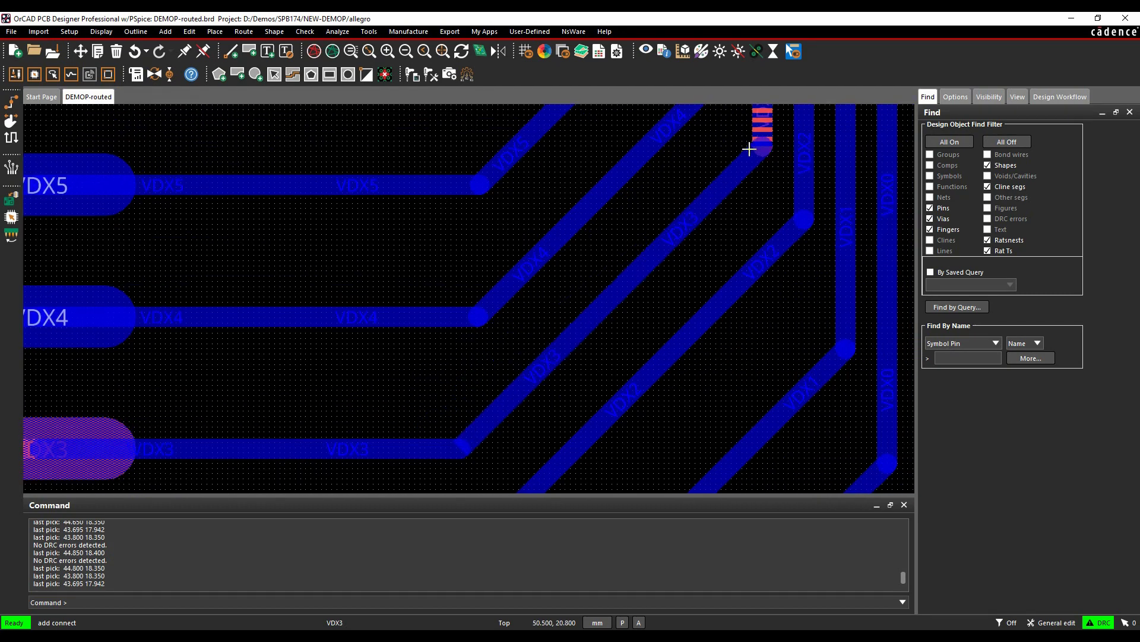
pyautogui.click(748, 149)
pyautogui.rightClick(374, 281)
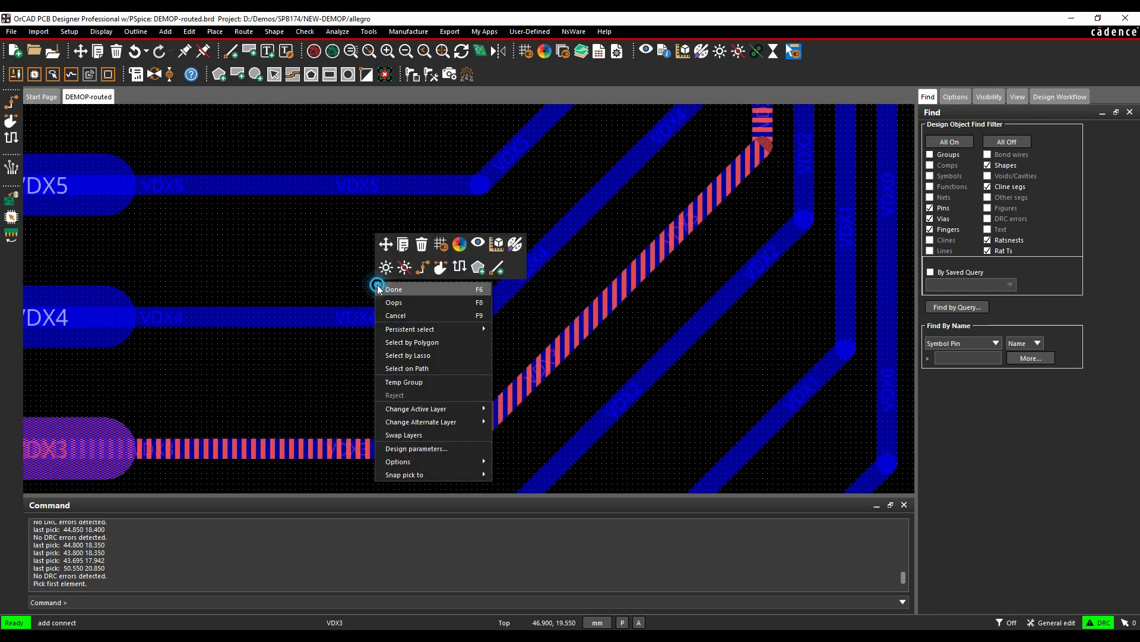
# - End routing with Done, then review User Preferences at Route > Connect and cancel unchanged
pyautogui.click(383, 296)
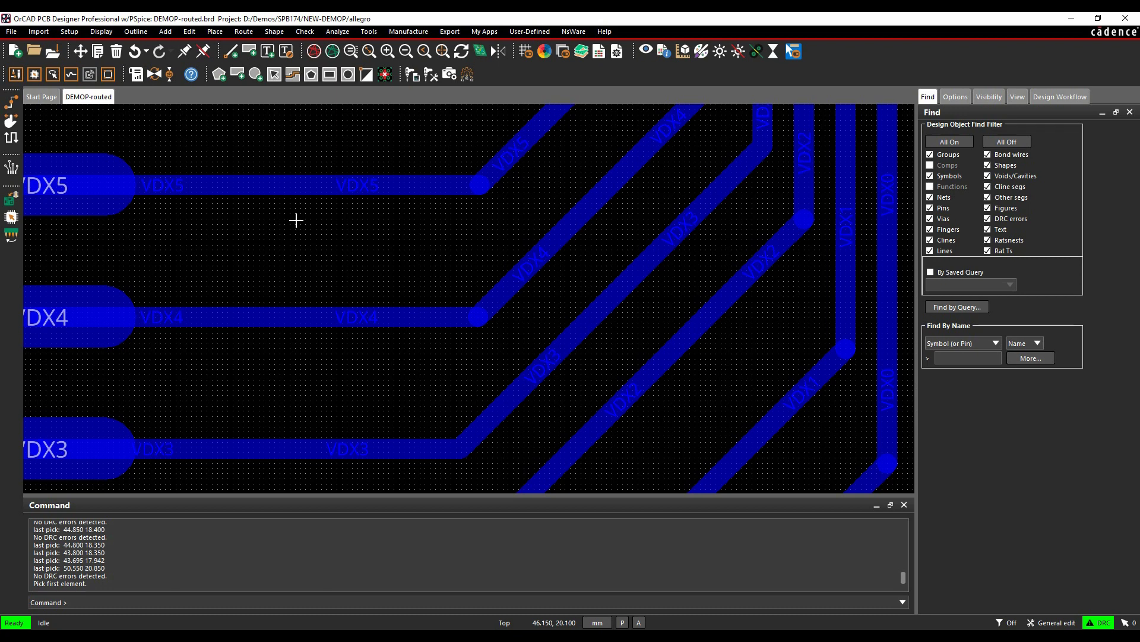
pyautogui.click(68, 31)
pyautogui.click(126, 315)
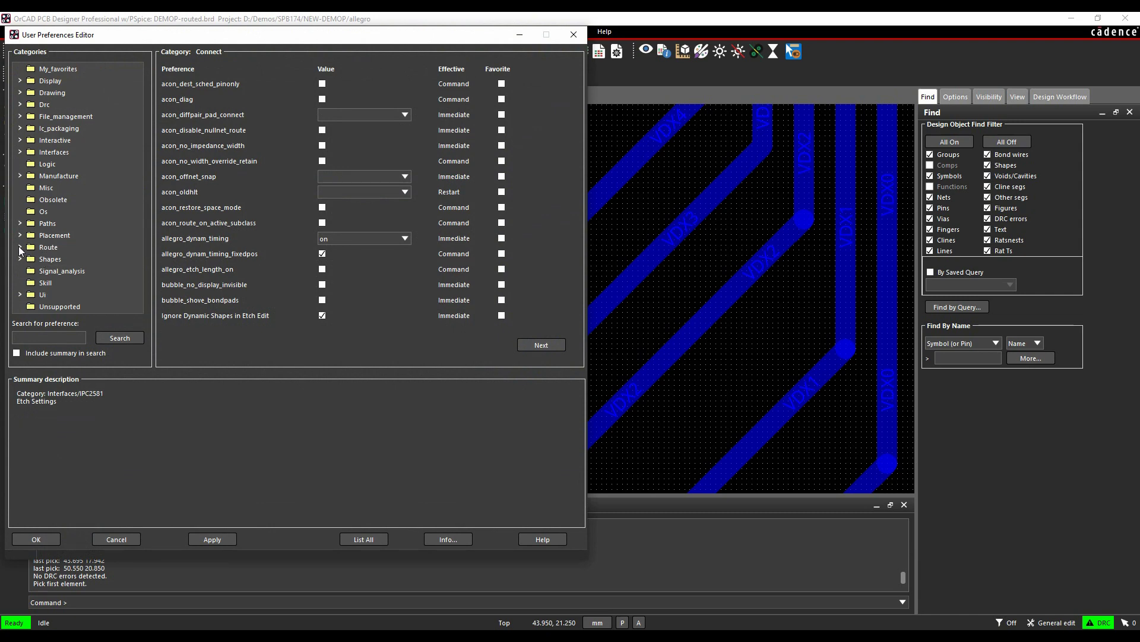
pyautogui.click(20, 246)
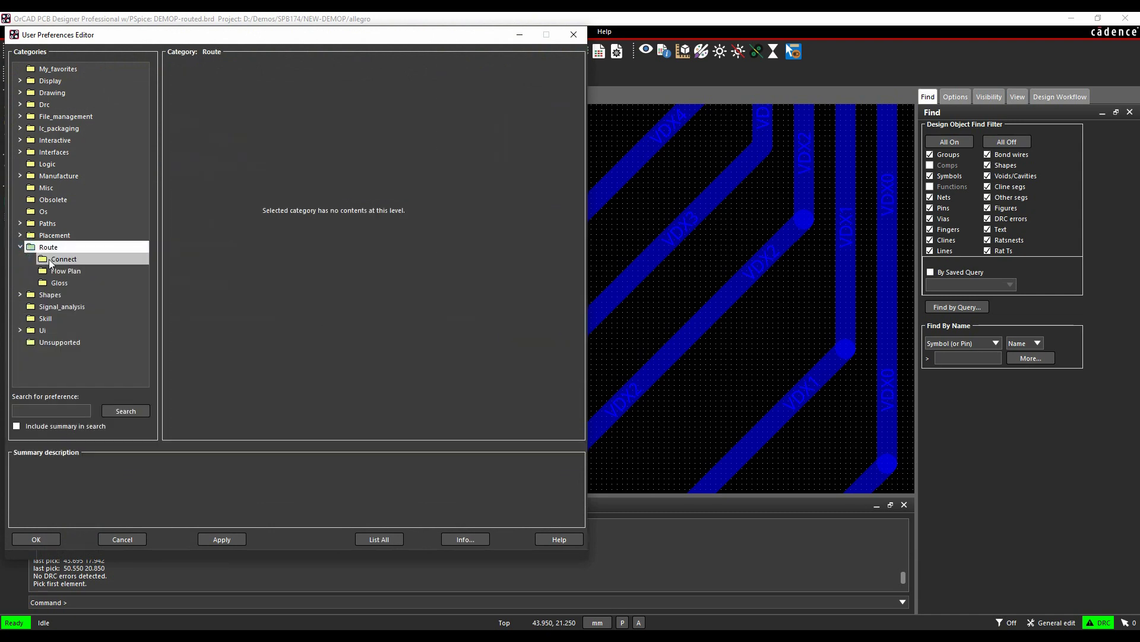
pyautogui.click(52, 259)
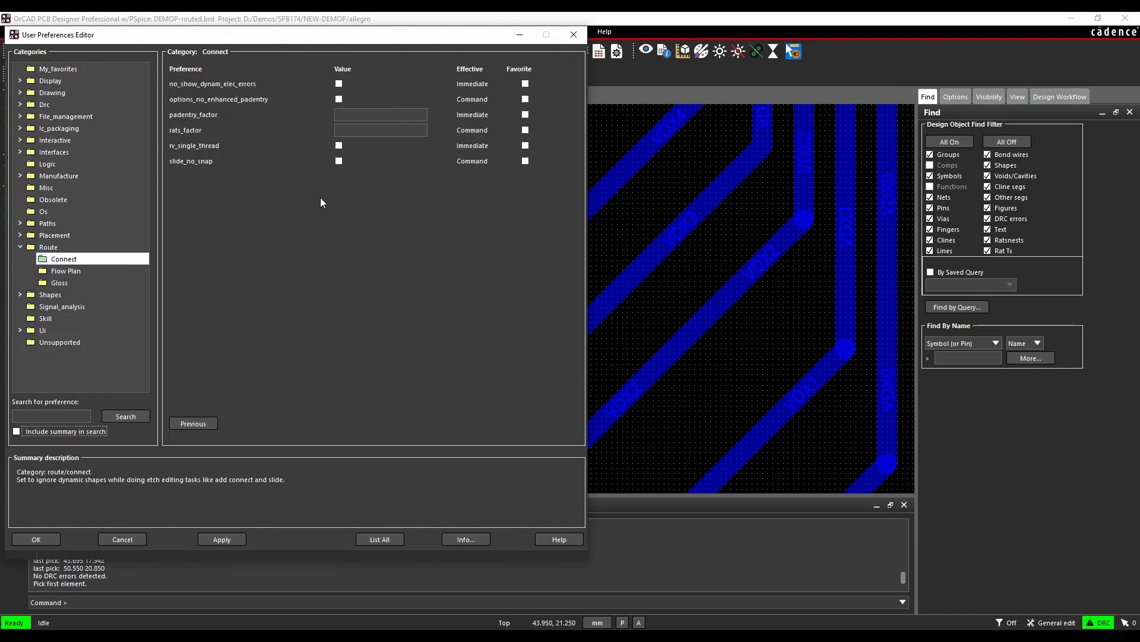
pyautogui.moveTo(193, 101)
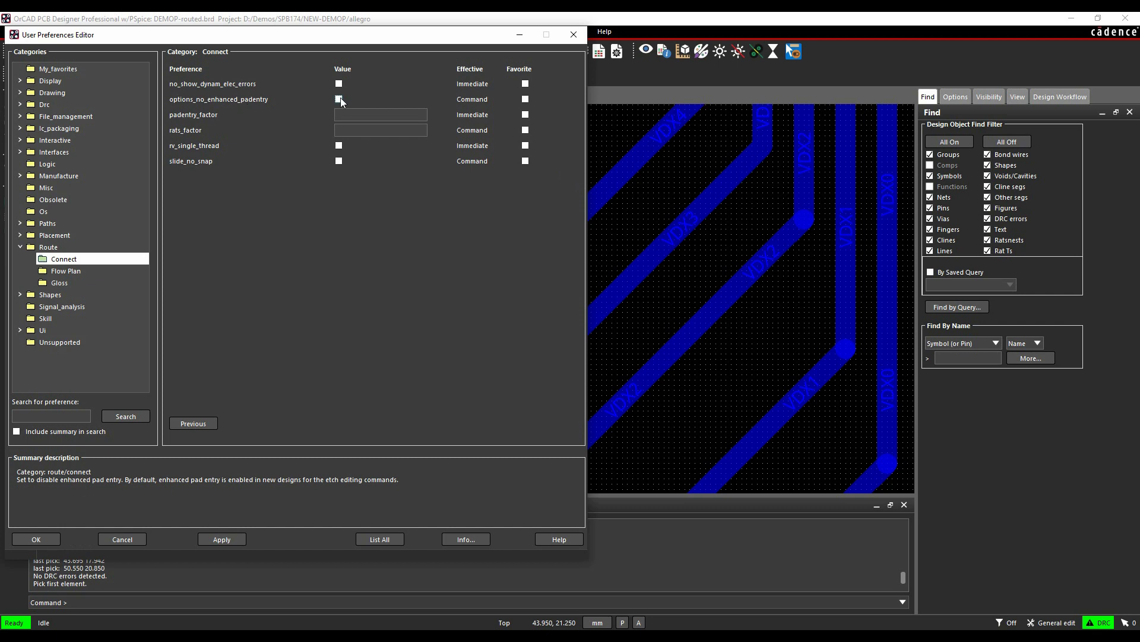
pyautogui.click(114, 541)
pyautogui.moveTo(297, 274); pyautogui.dragTo(364, 305, button='middle')
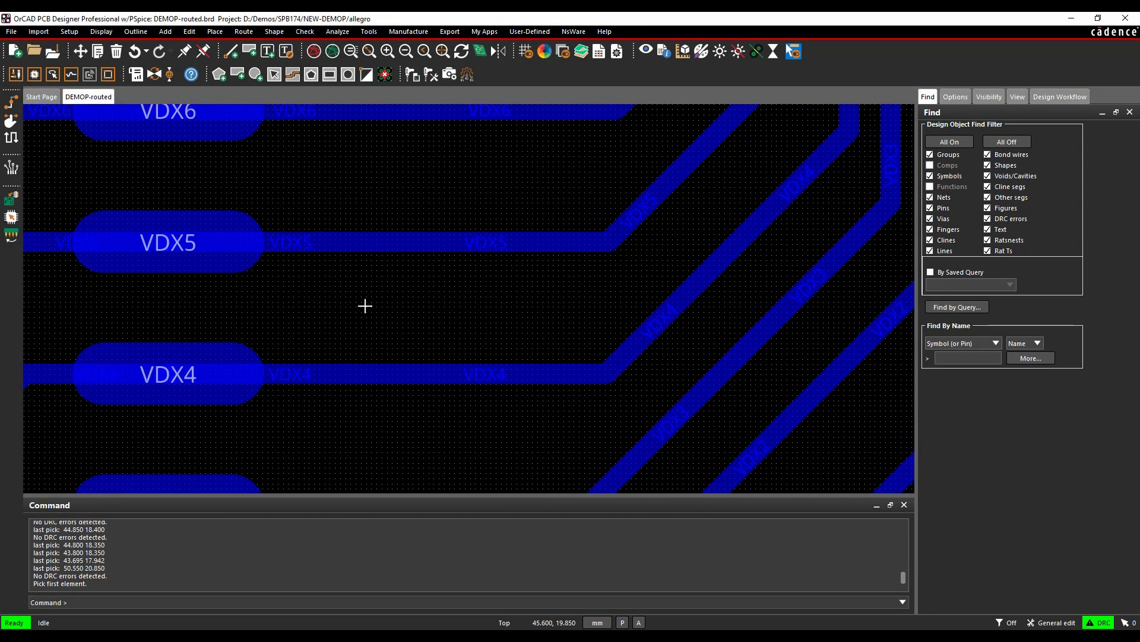
# - Expand Acute Angle Detection in Analysis Modes and widen the name column
pyautogui.click(69, 32)
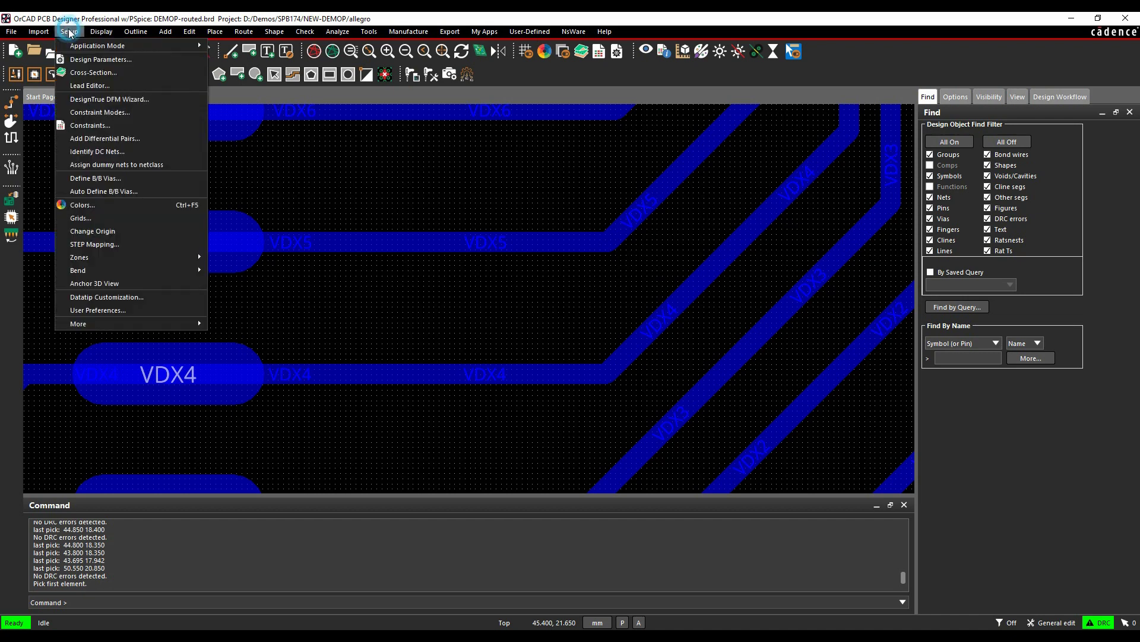
pyautogui.click(85, 115)
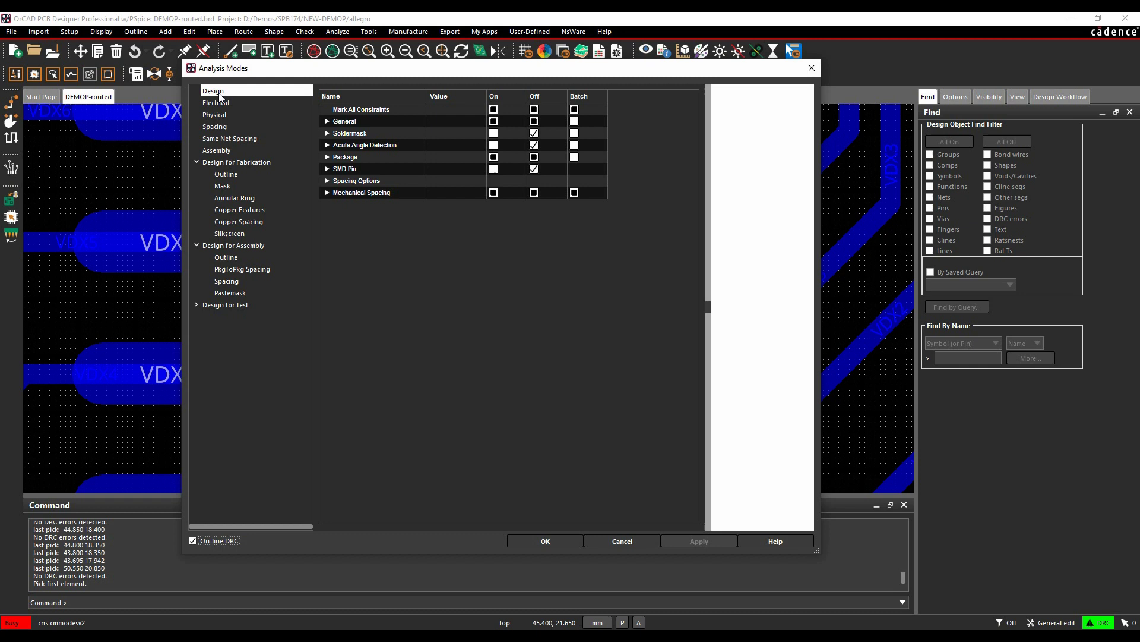
pyautogui.click(326, 144)
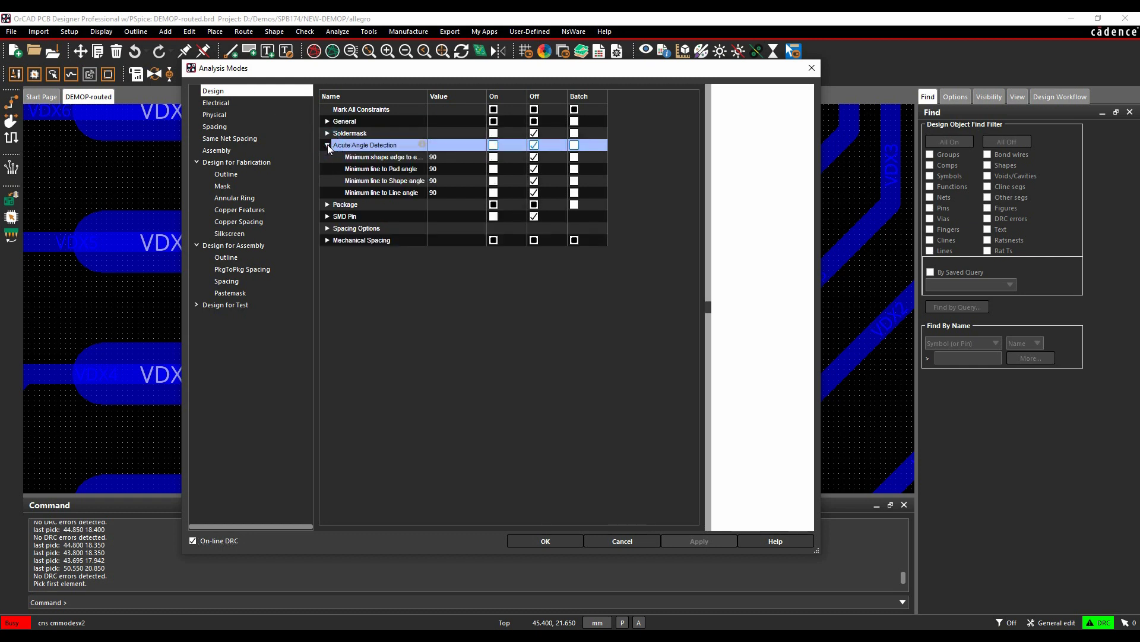
pyautogui.moveTo(428, 97); pyautogui.dragTo(481, 96)
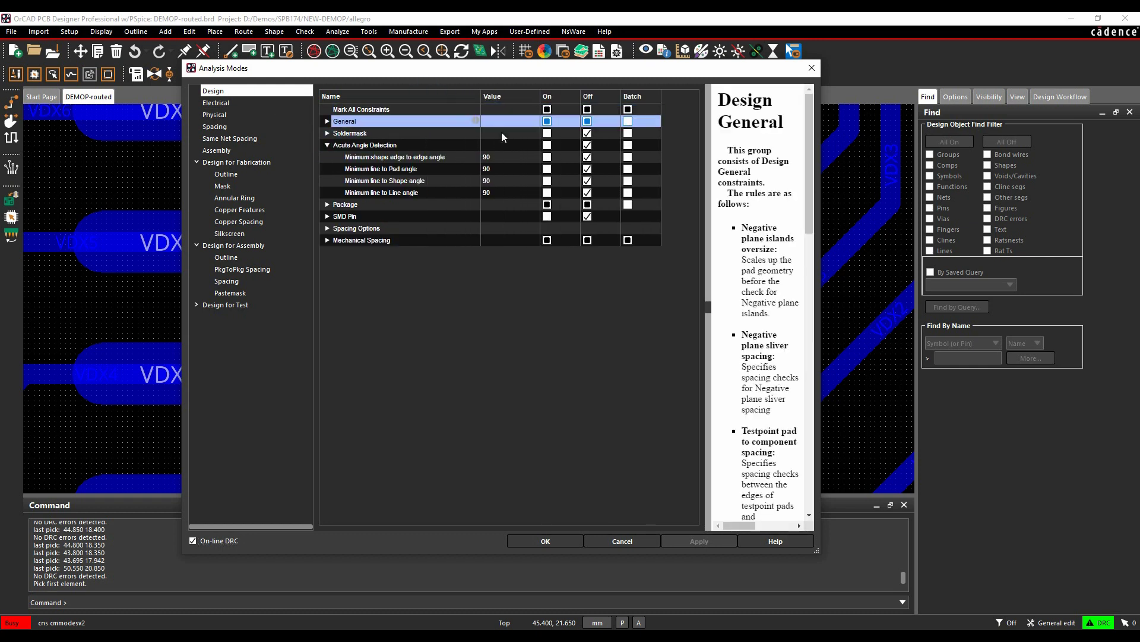
# - Read the help for the shape-edge, line-to-pad, line-to-shape and line-to-line 90° angle checks
pyautogui.click(475, 156)
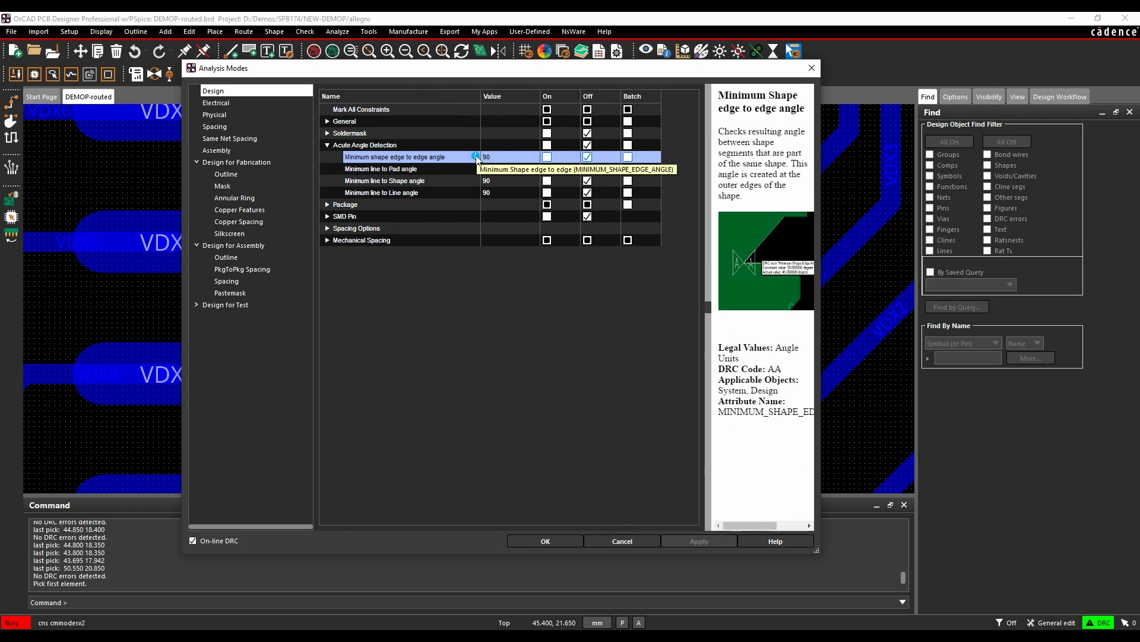
pyautogui.click(474, 169)
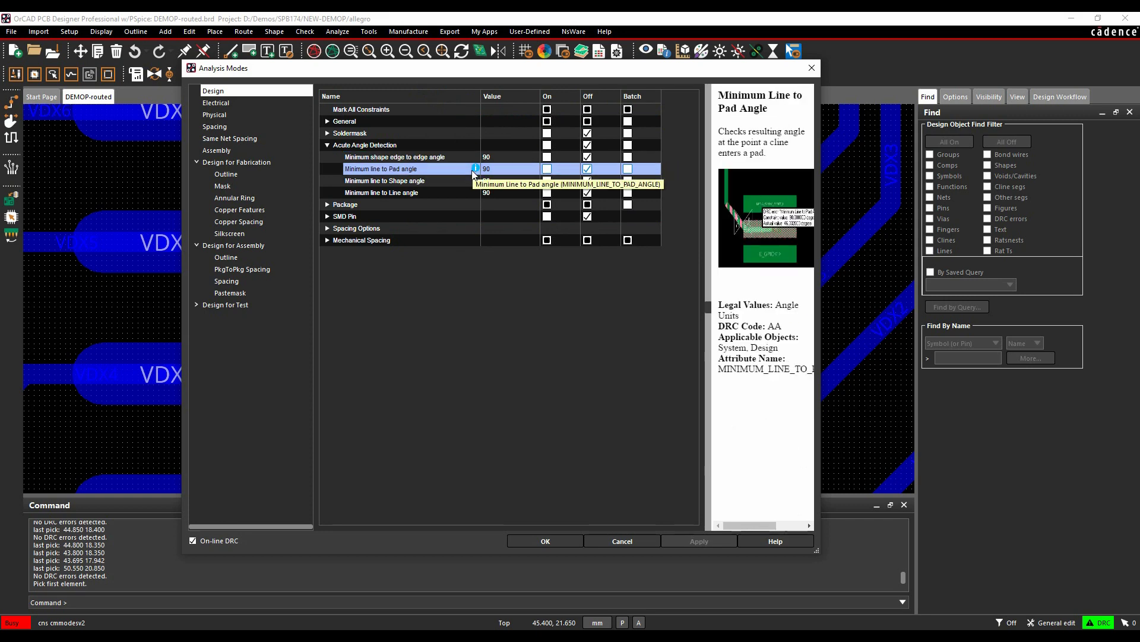
pyautogui.click(474, 180)
pyautogui.click(467, 192)
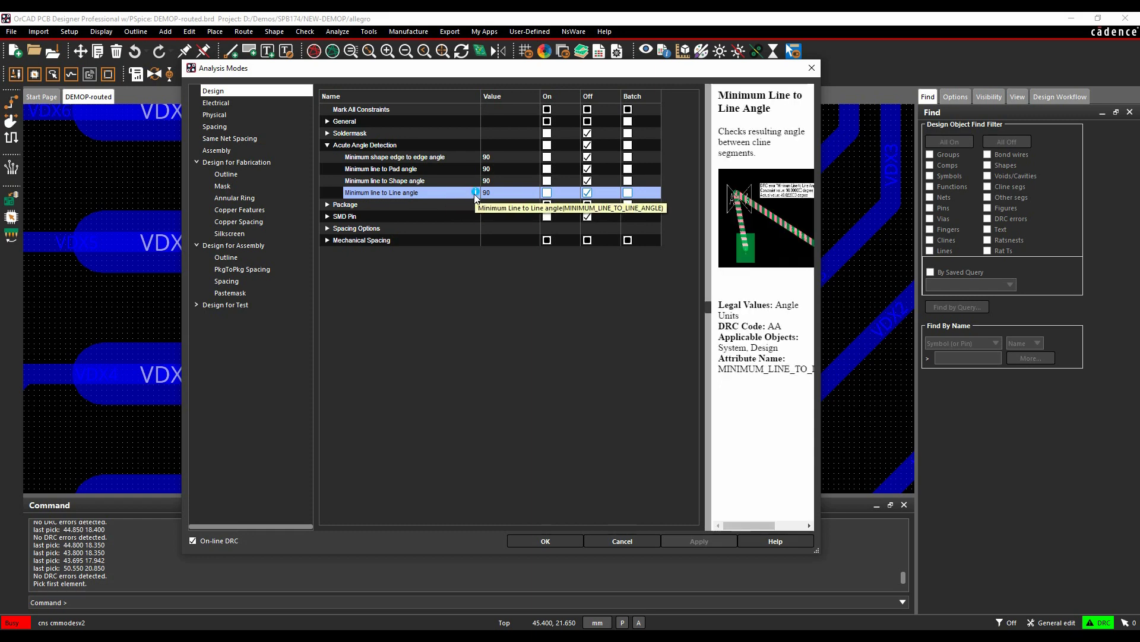
pyautogui.click(476, 181)
pyautogui.click(476, 170)
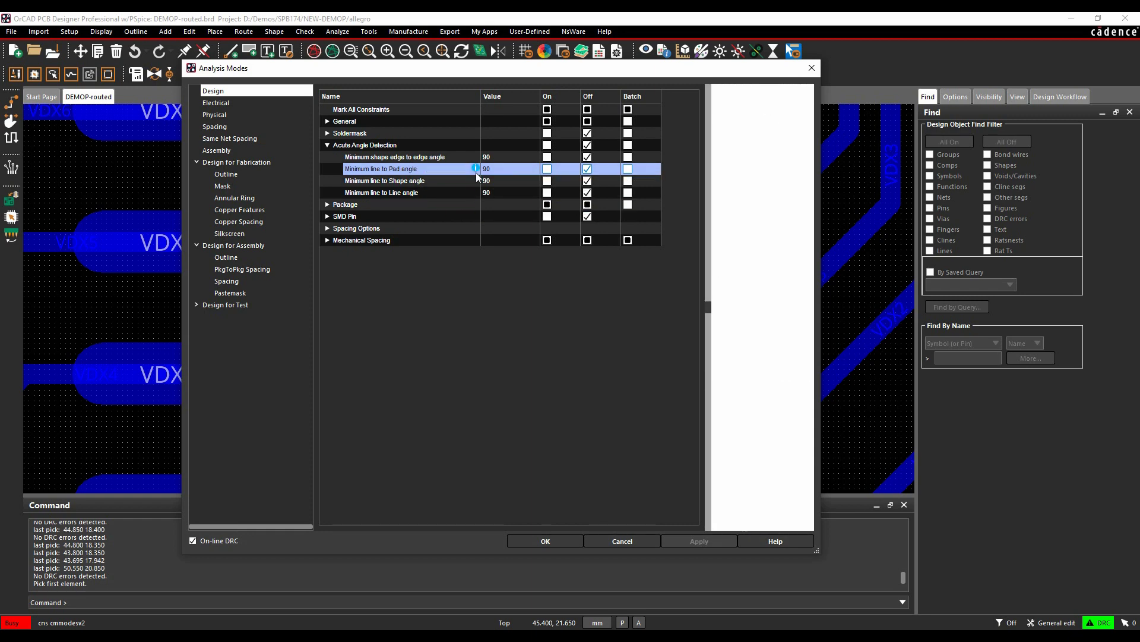
pyautogui.click(477, 158)
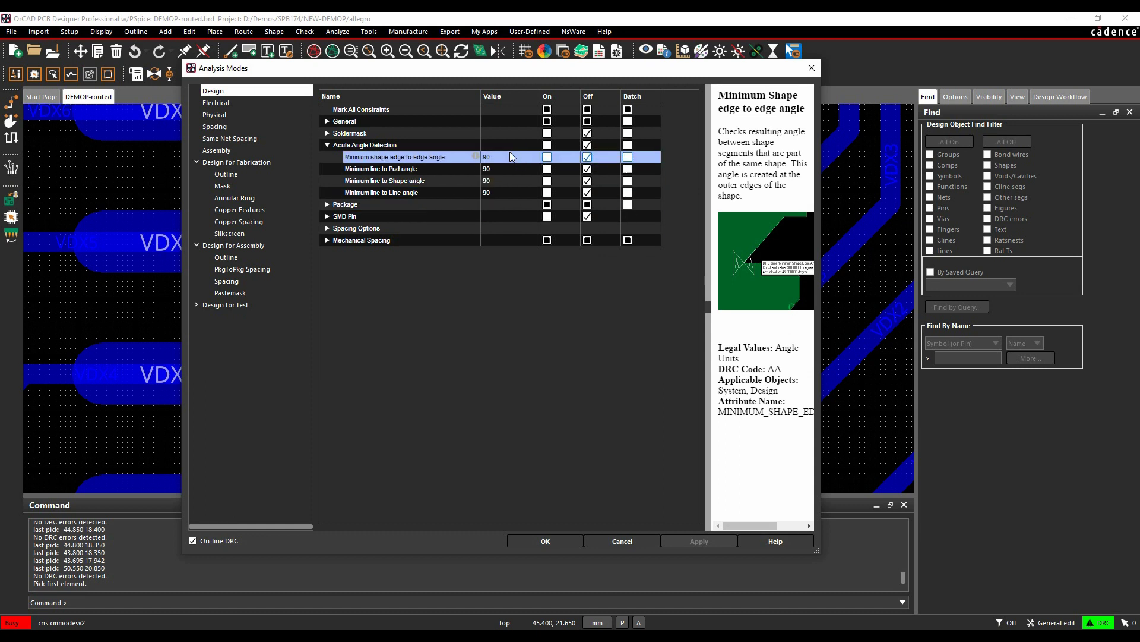
# - Set all four 90° Acute Angle Detection checks On, apply, and close Analysis Modes
pyautogui.click(515, 191)
pyautogui.click(548, 157)
pyautogui.click(547, 157)
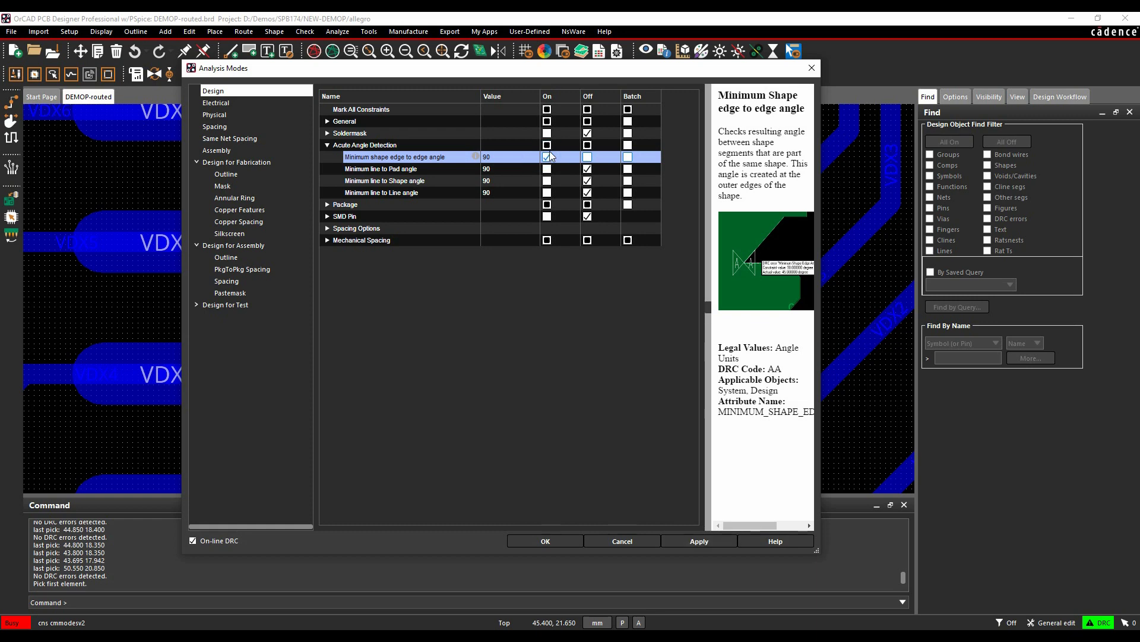
pyautogui.click(547, 146)
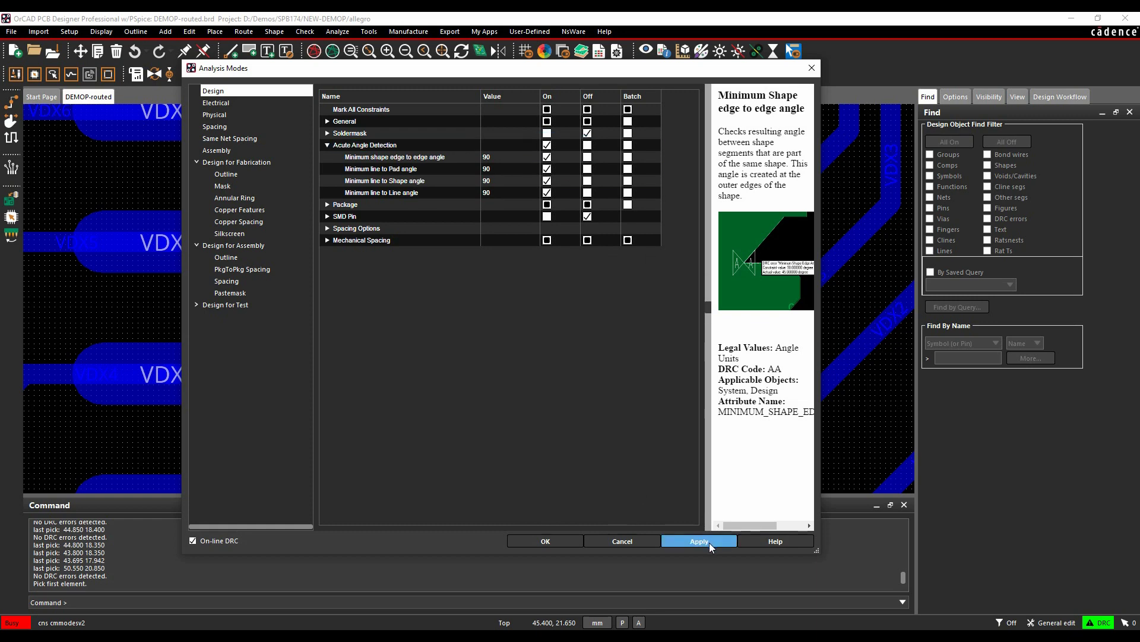
pyautogui.click(555, 538)
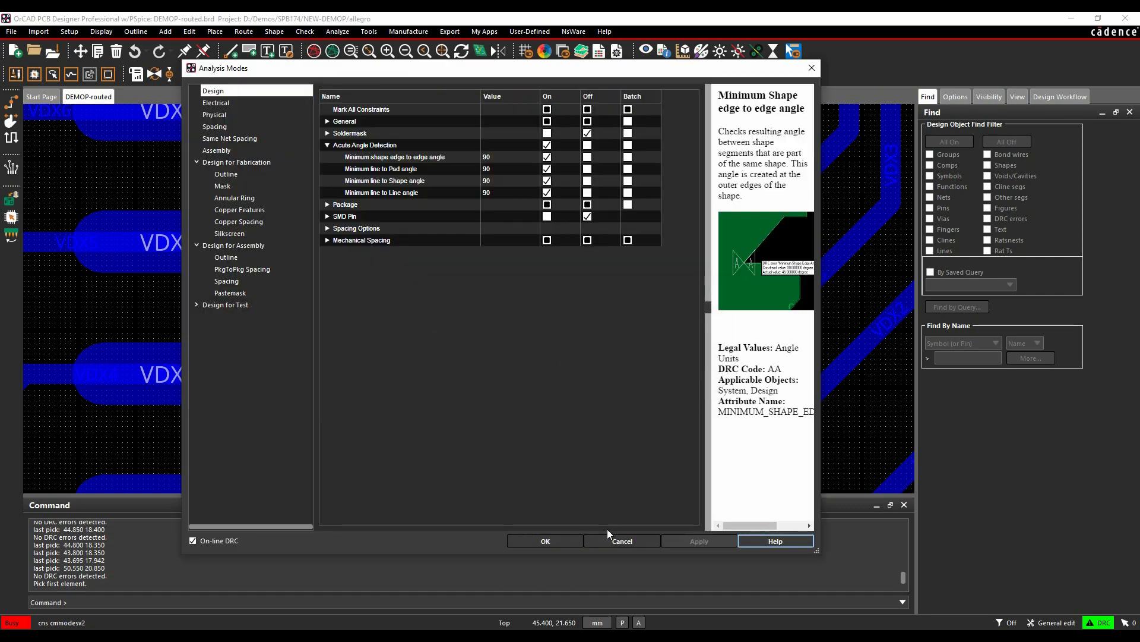
pyautogui.click(543, 541)
pyautogui.scroll(-4, 469, 305)
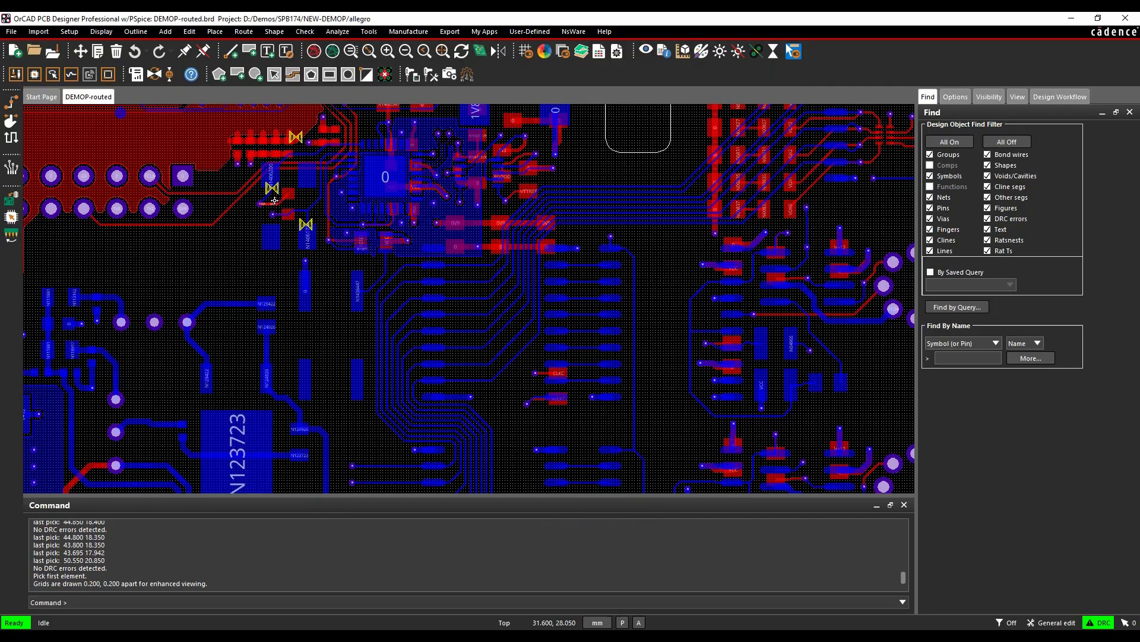
pyautogui.moveTo(231, 209); pyautogui.dragTo(496, 361, button='middle')
# - Slide the diagonal trace at pad A7 to clear its acute-angle marker
pyautogui.scroll(6, 496, 361)
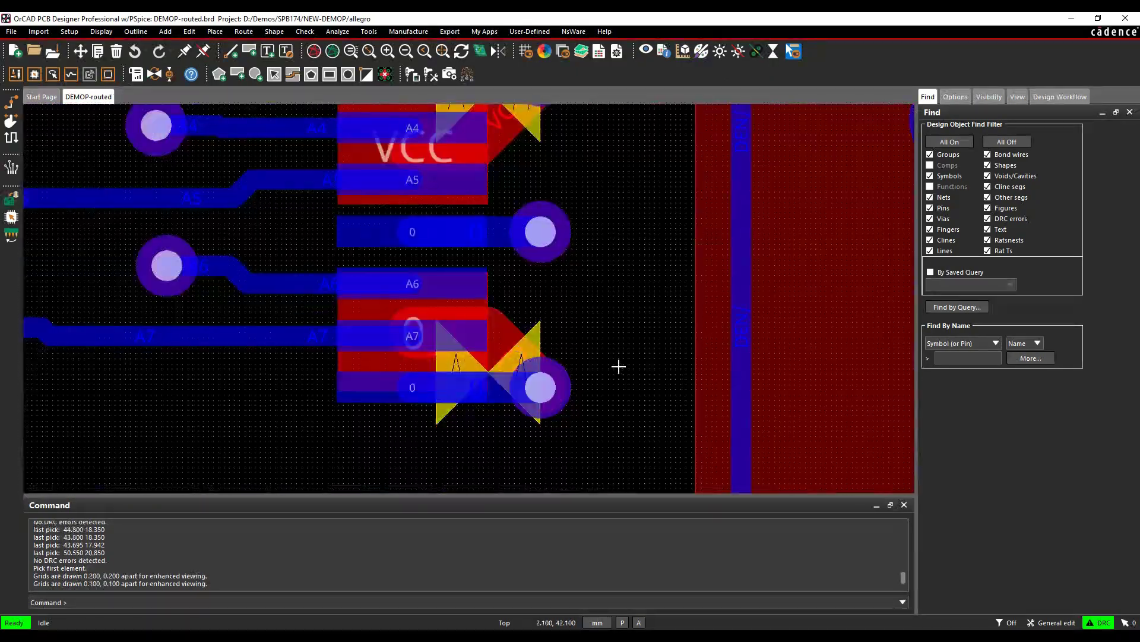
pyautogui.moveTo(569, 279)
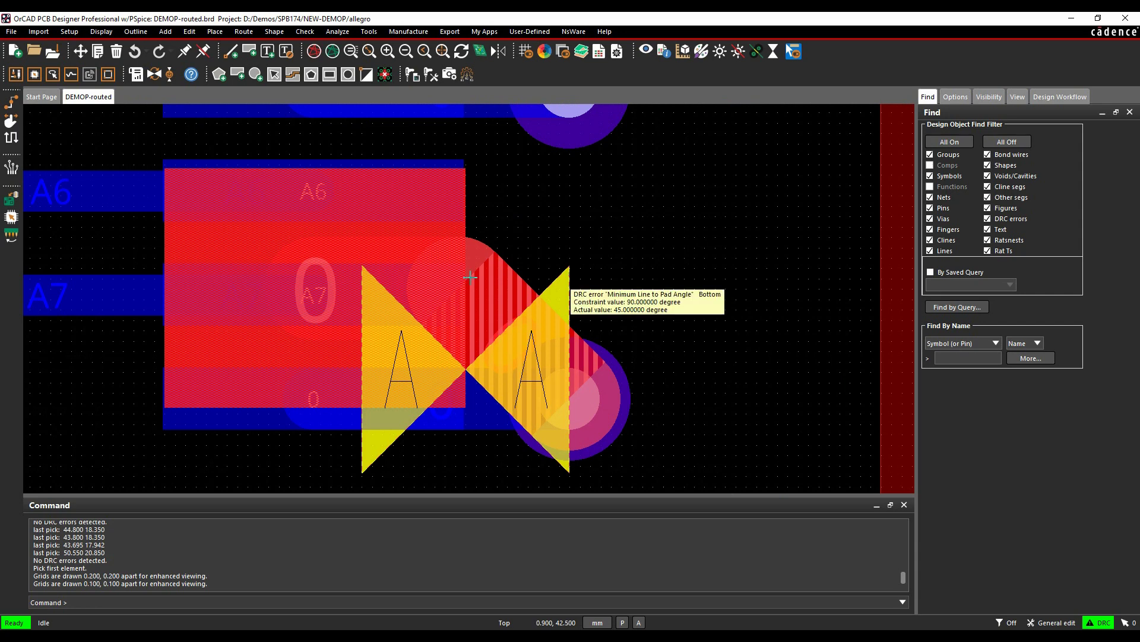
pyautogui.click(10, 121)
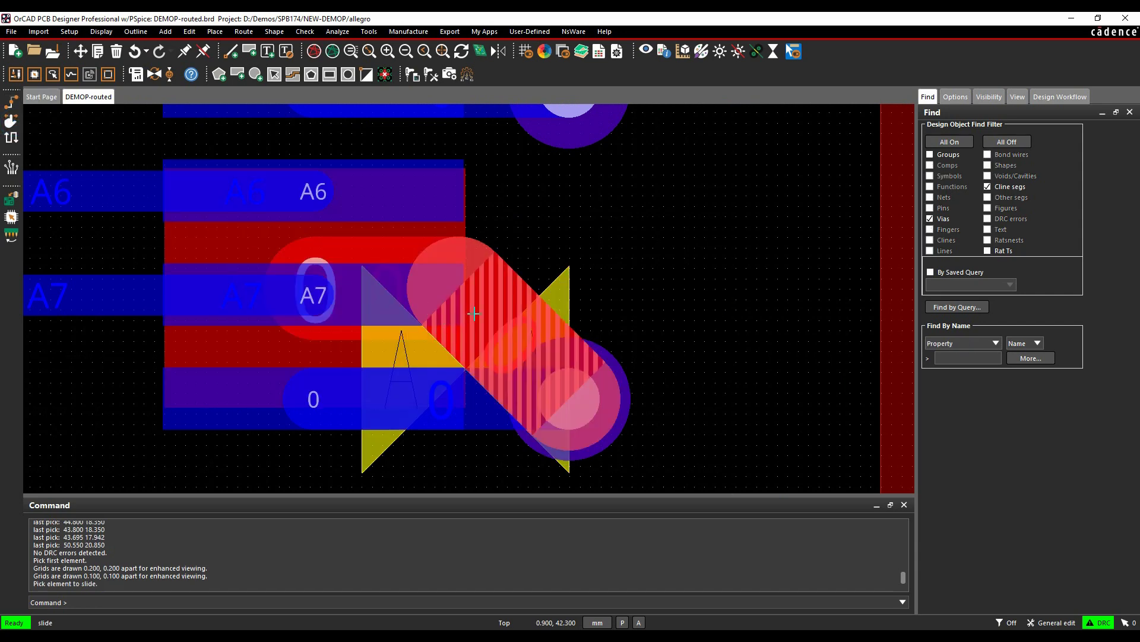
pyautogui.click(497, 325)
pyautogui.click(416, 360)
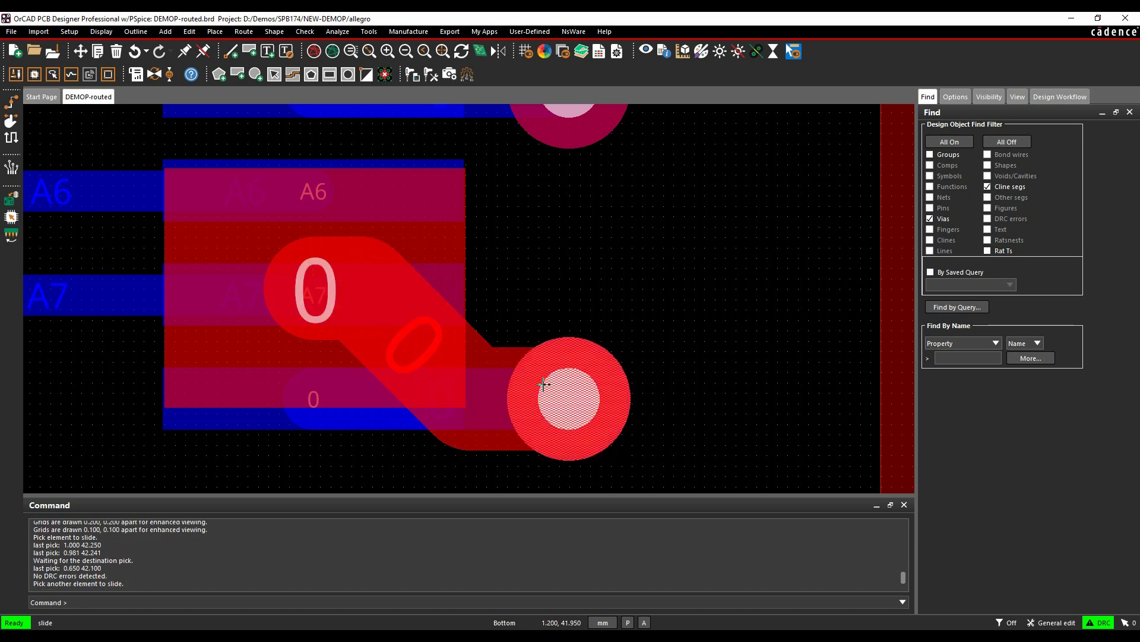
# - Slide the diagonal trace at the VCC pad, then end the slide with Done
pyautogui.moveTo(731, 198); pyautogui.dragTo(735, 351, button='middle')
pyautogui.click(509, 313)
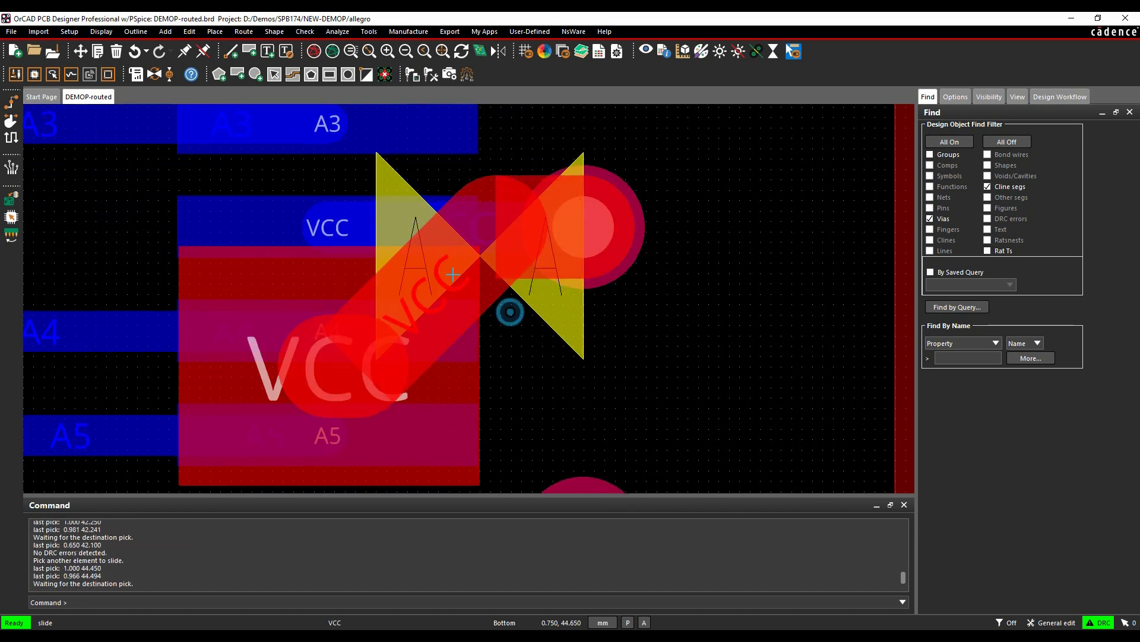
pyautogui.click(451, 274)
pyautogui.rightClick(672, 331)
pyautogui.click(692, 340)
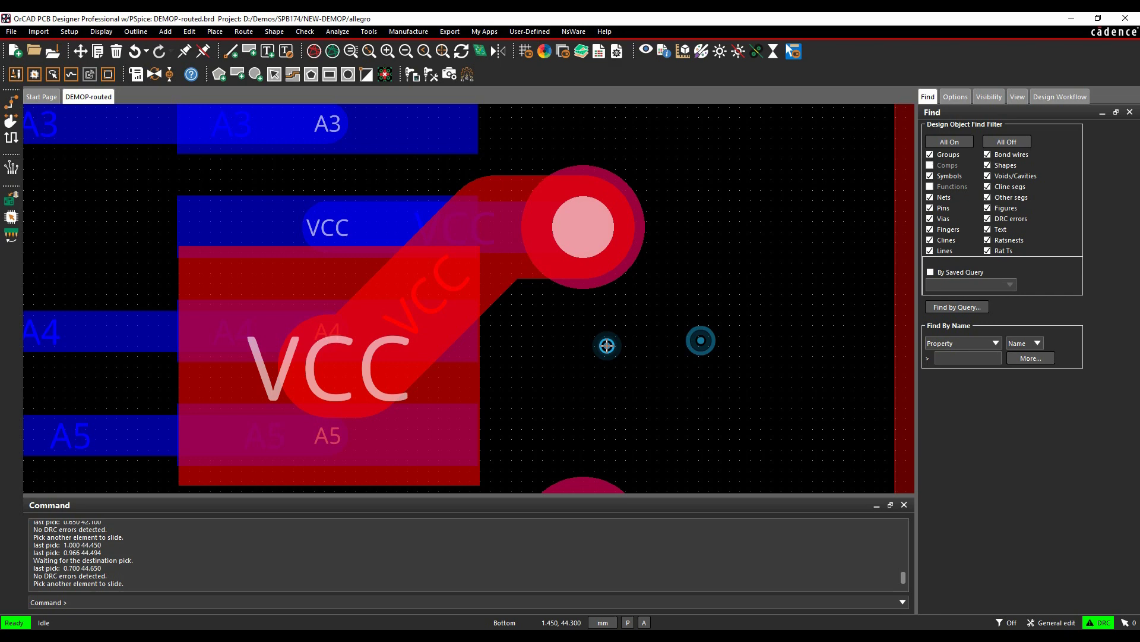
pyautogui.click(606, 345)
# - Set Acute Angle Detection back to Off in Analysis Modes and confirm with OK
pyautogui.click(100, 32)
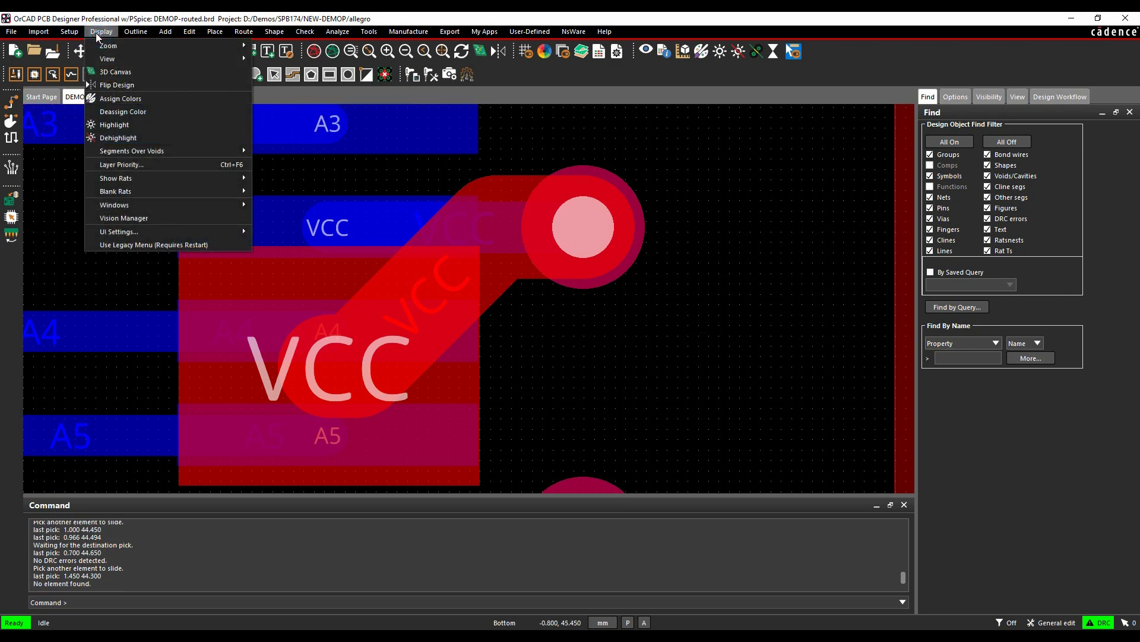
pyautogui.click(94, 112)
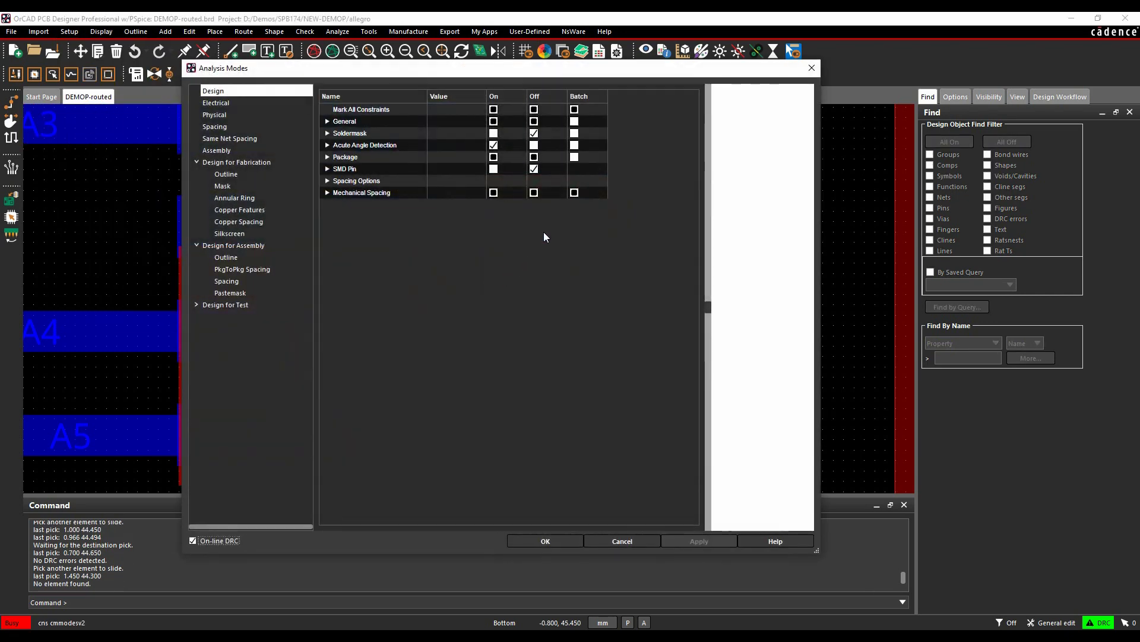
pyautogui.click(493, 145)
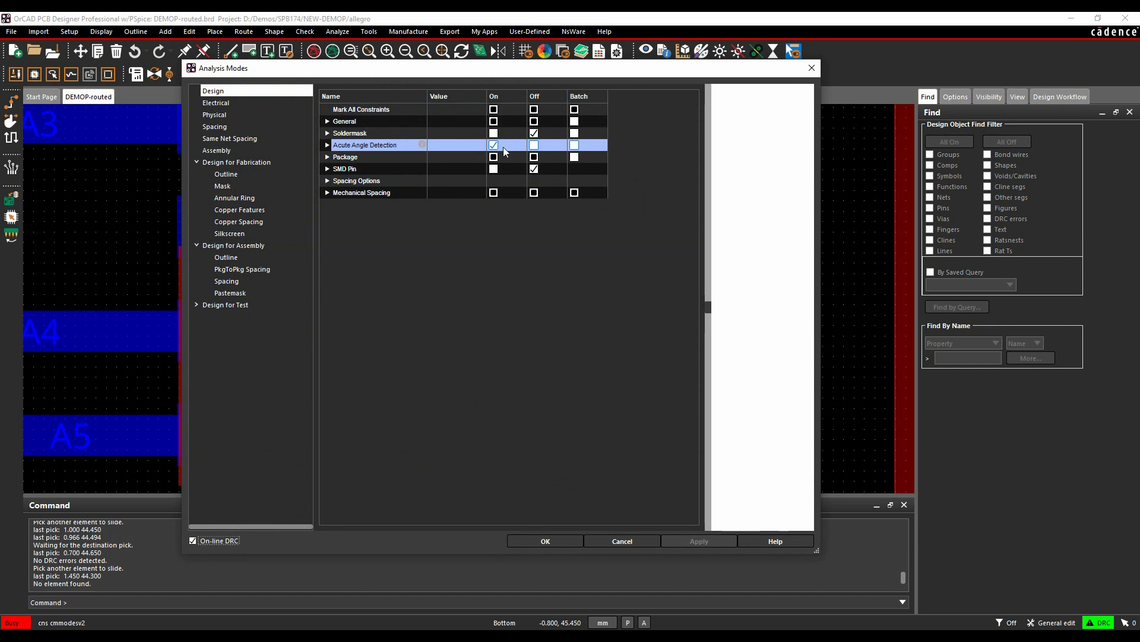
pyautogui.click(533, 145)
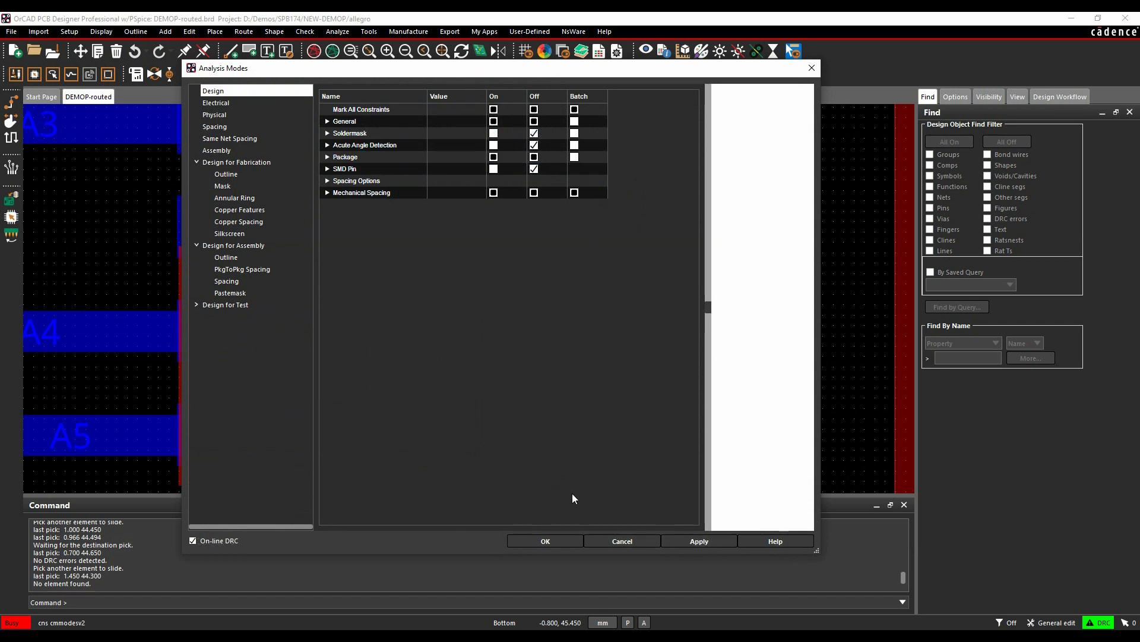
pyautogui.click(546, 539)
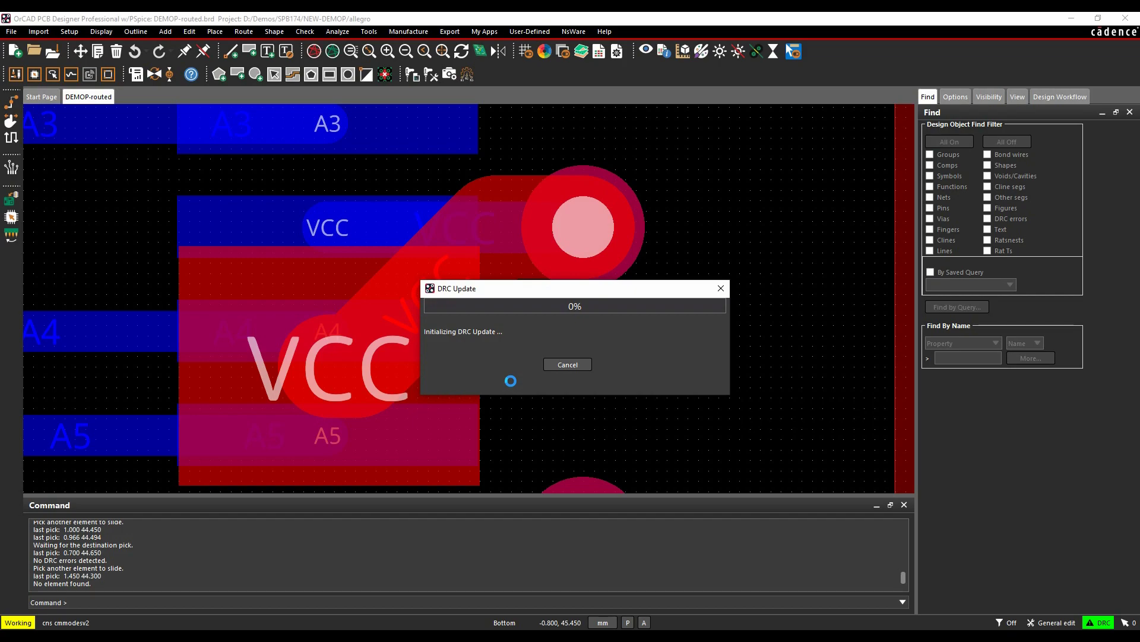
pyautogui.scroll(-4, 511, 381)
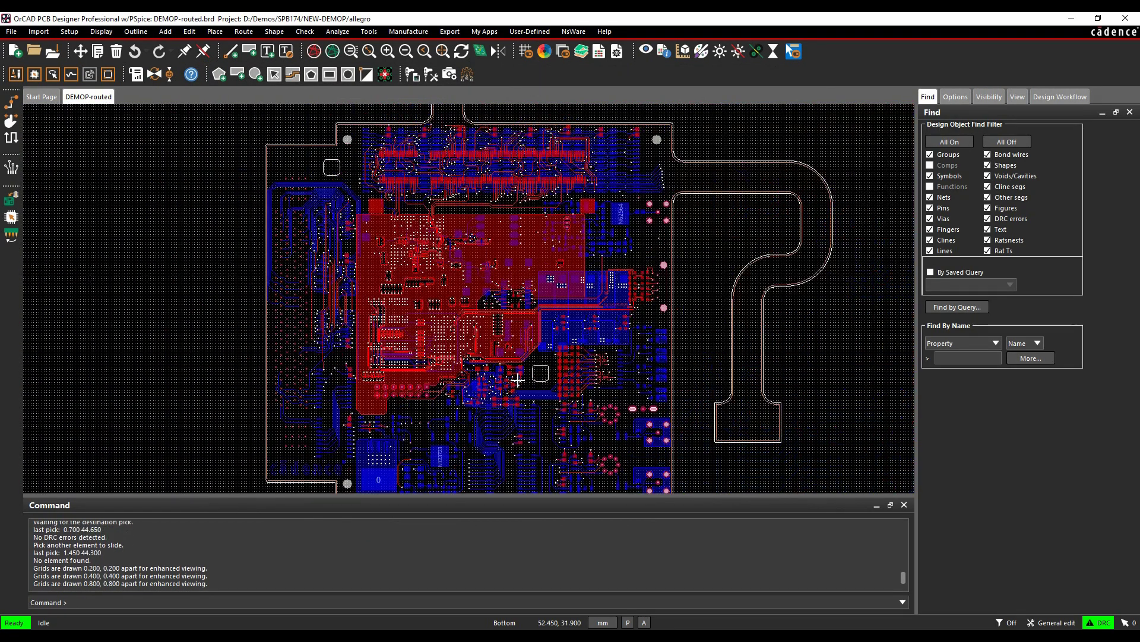
# - Create a new DFF Copper Features constraint set named DFFCFCS1 in Constraint Manager
pyautogui.click(599, 53)
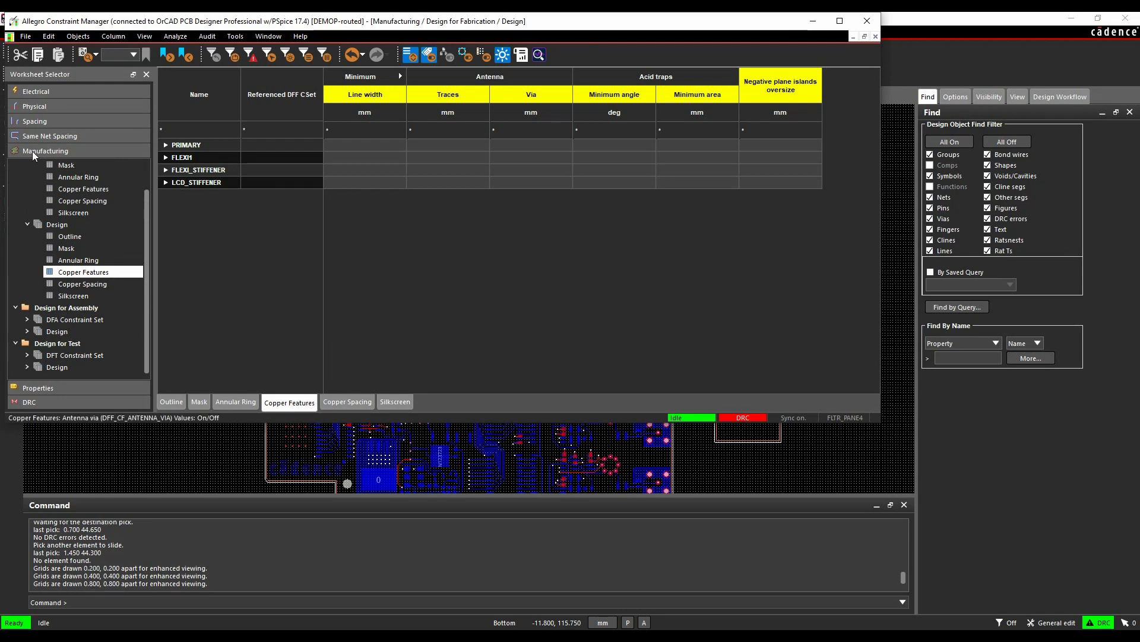
pyautogui.click(83, 189)
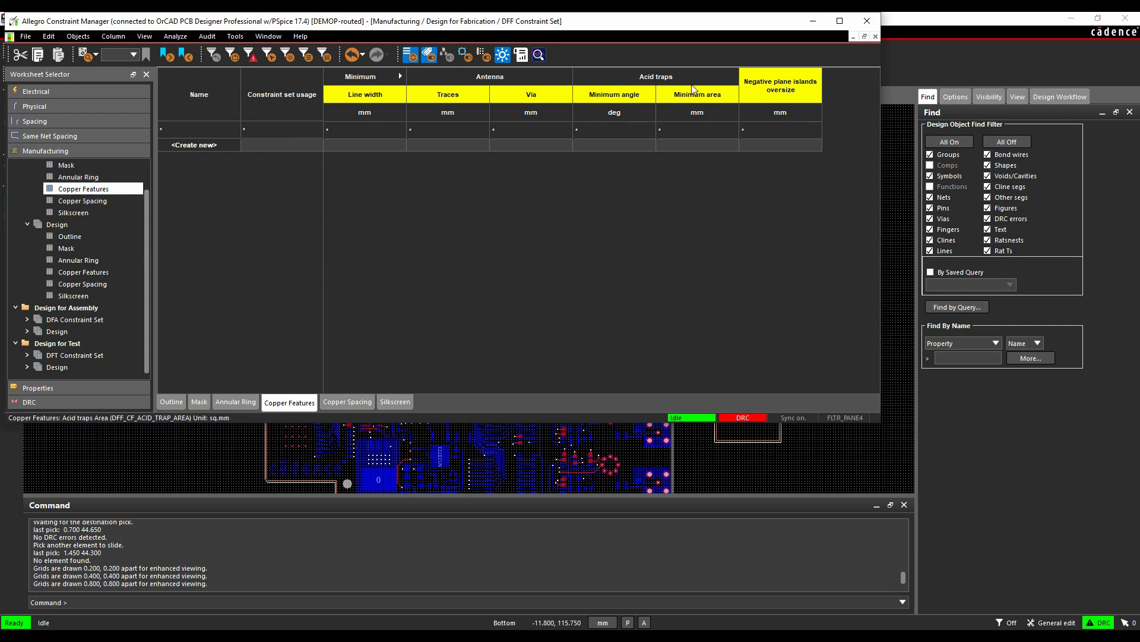
pyautogui.click(202, 146)
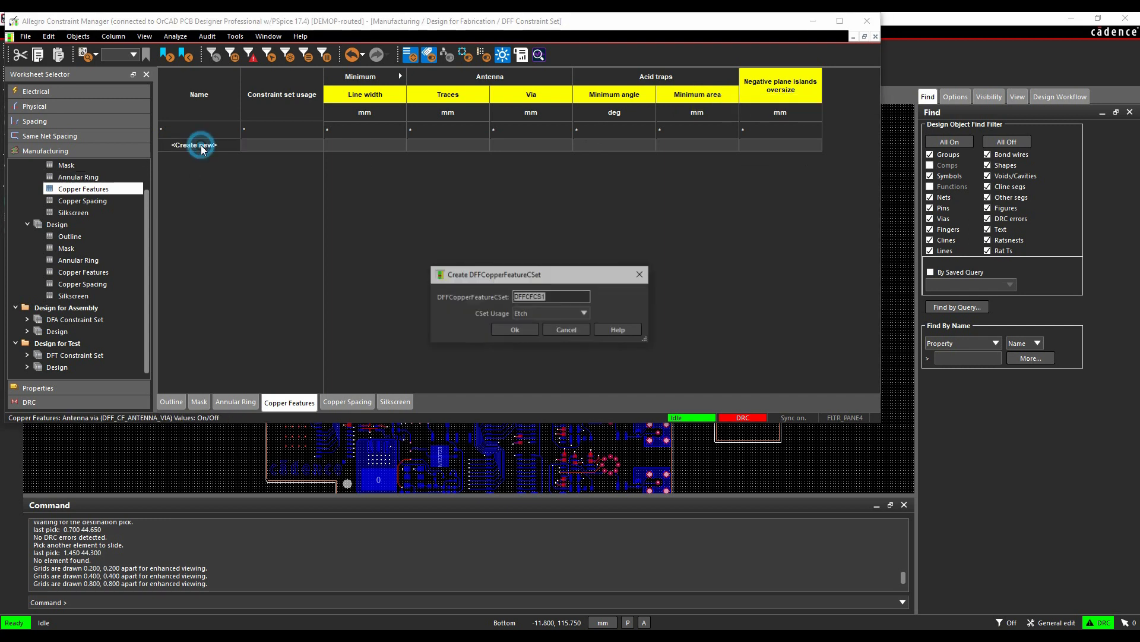
pyautogui.click(504, 329)
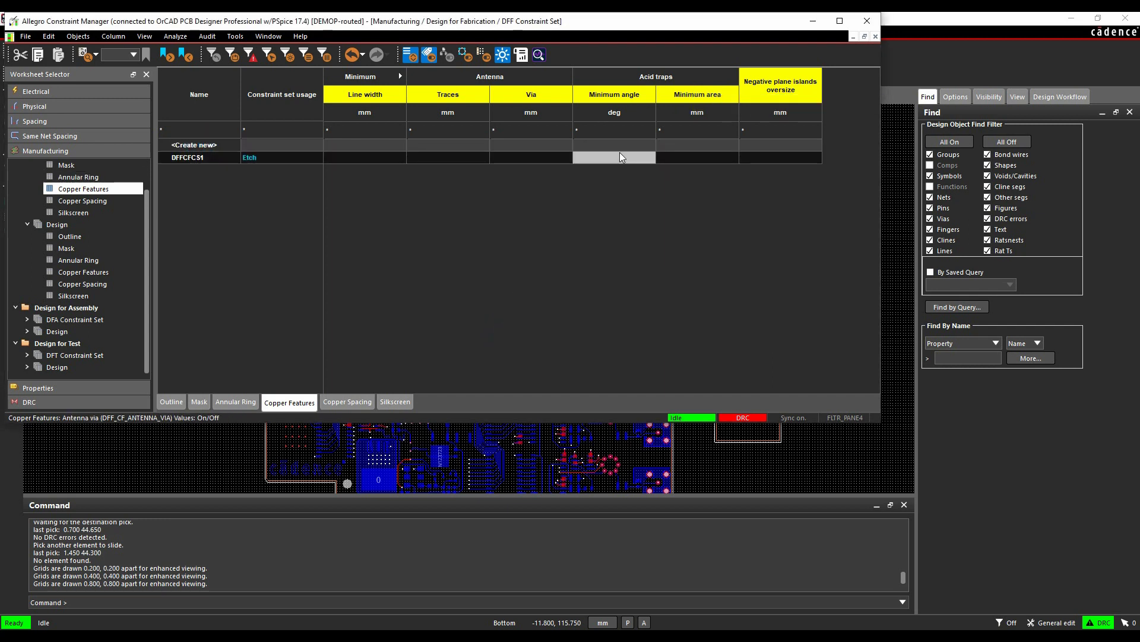
# - Give DFFCFCS1 an acid-trap minimum angle of 90 and minimum area of 1.000
pyautogui.click(621, 157)
pyautogui.press('Tab')
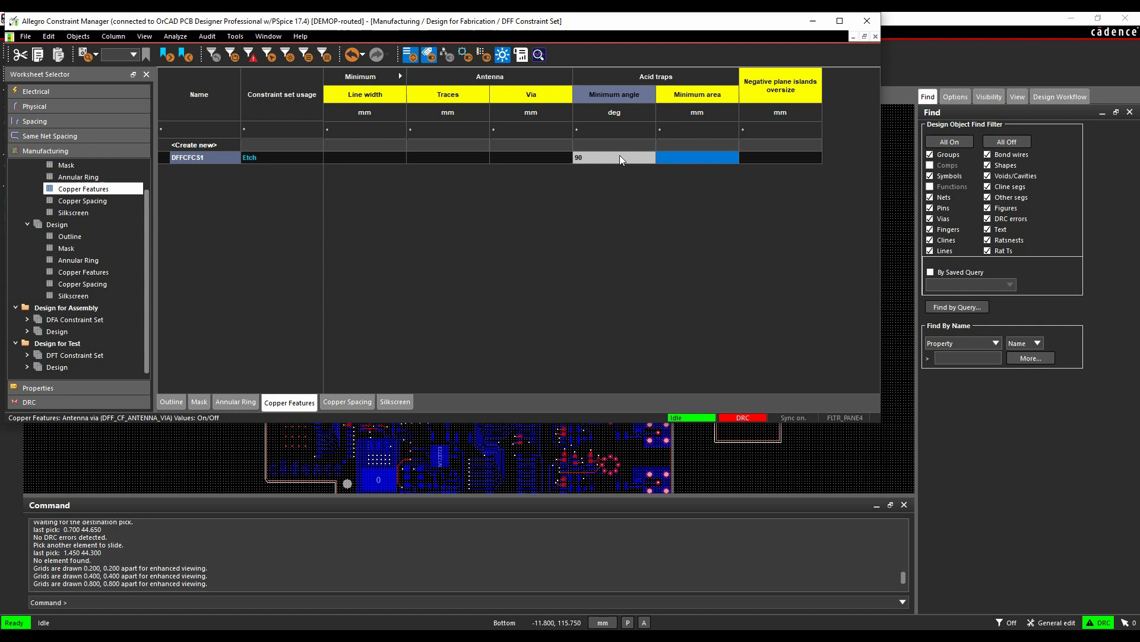
pyautogui.click(691, 162)
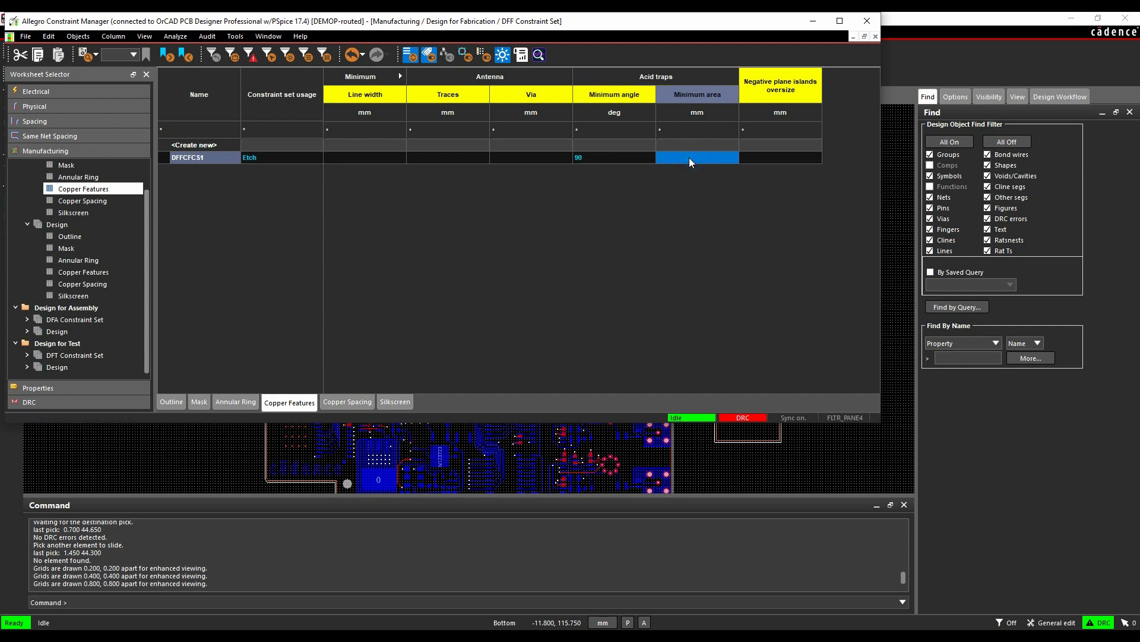
pyautogui.write('1')
pyautogui.press('Tab')
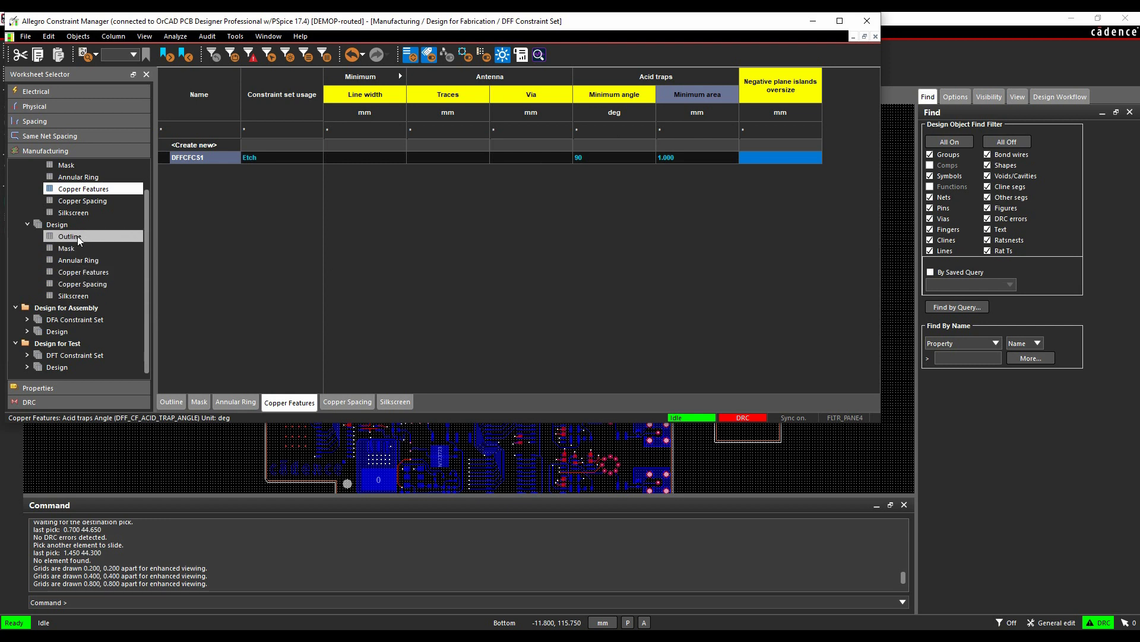
# - Assign DFFCFCS1 to the PRIMARY Conductor layer's Referenced DFF CSet and close Constraint Manager
pyautogui.click(82, 272)
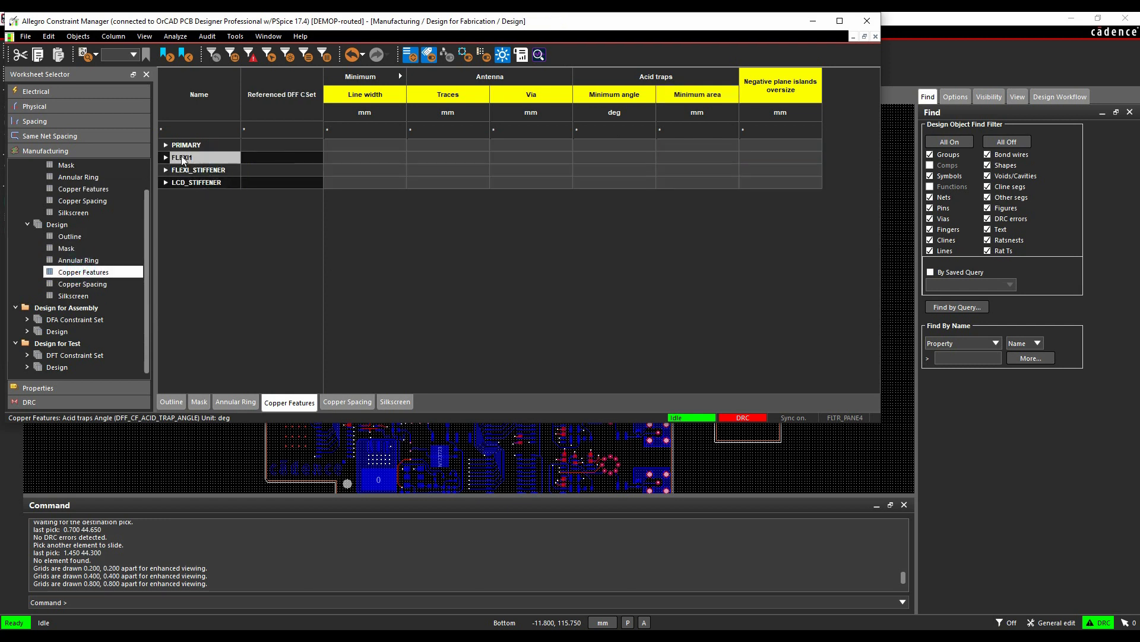
pyautogui.click(167, 145)
pyautogui.click(282, 157)
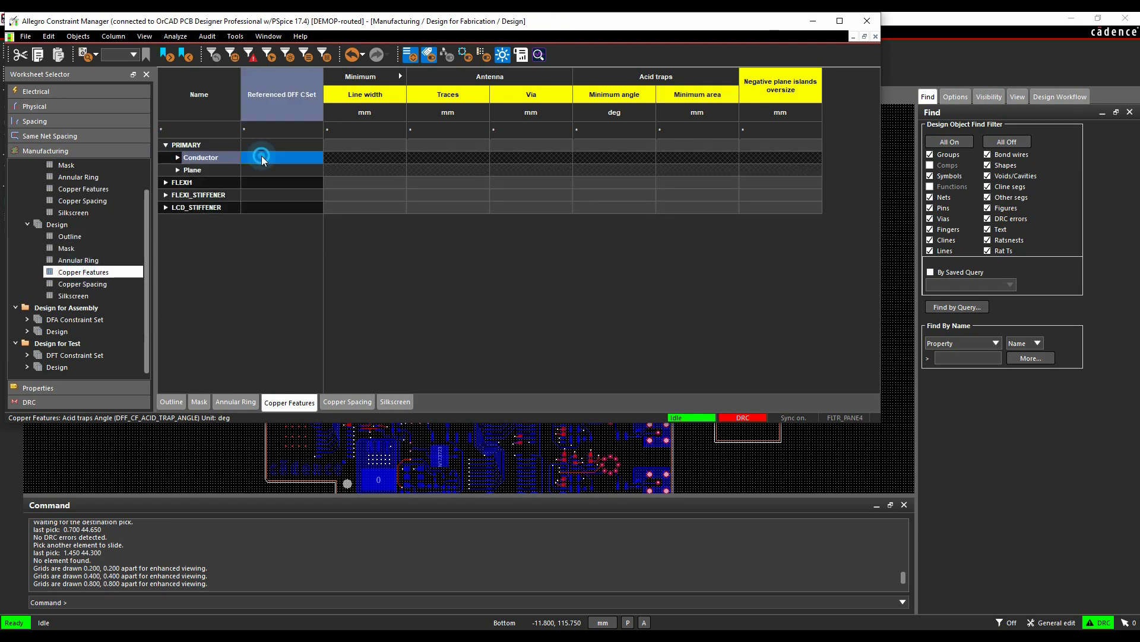
pyautogui.click(281, 157)
pyautogui.click(265, 175)
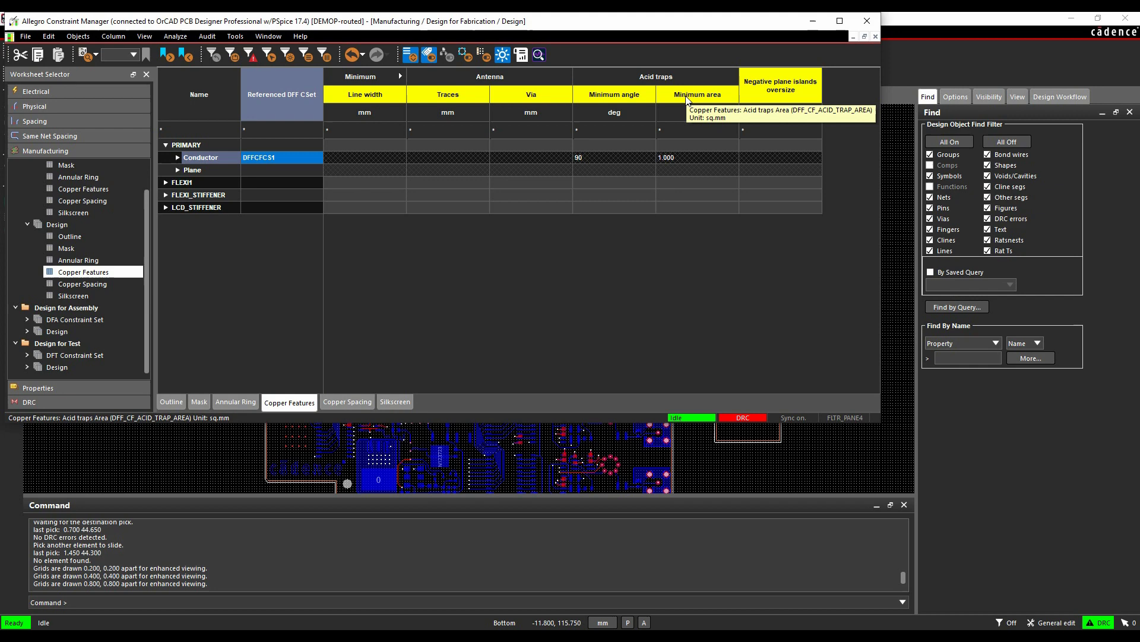
pyautogui.click(631, 96)
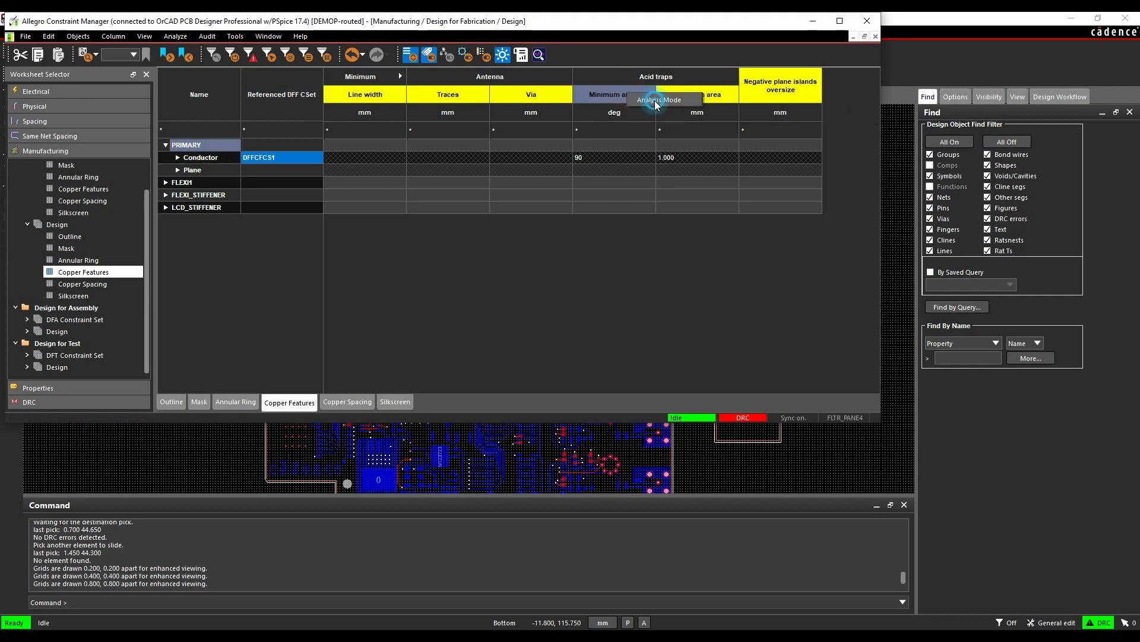
pyautogui.click(729, 100)
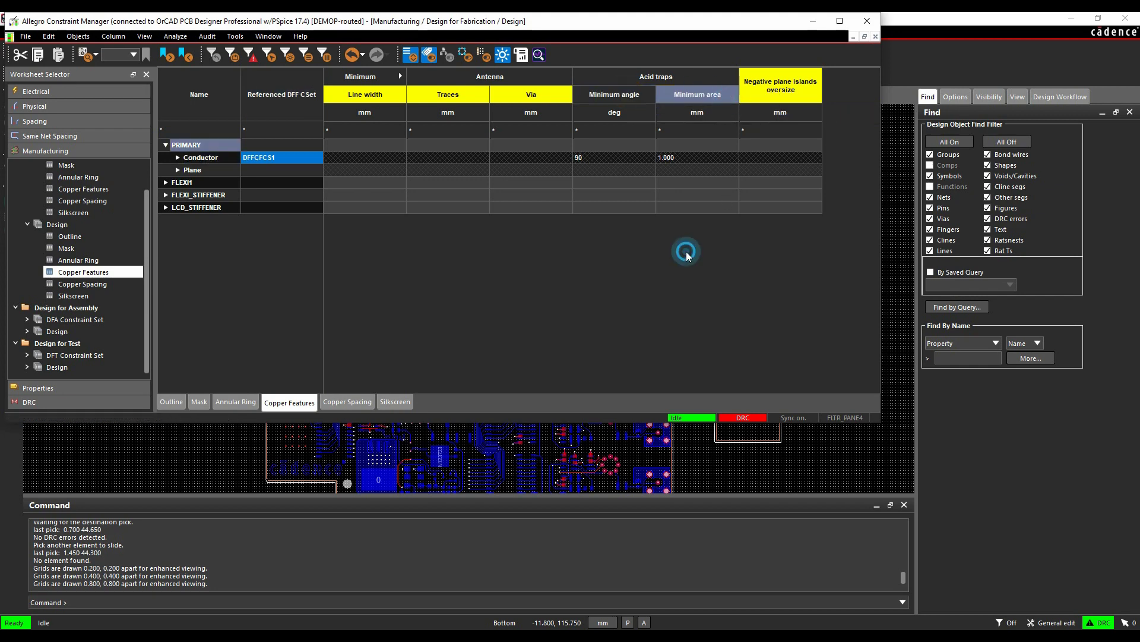
pyautogui.click(869, 21)
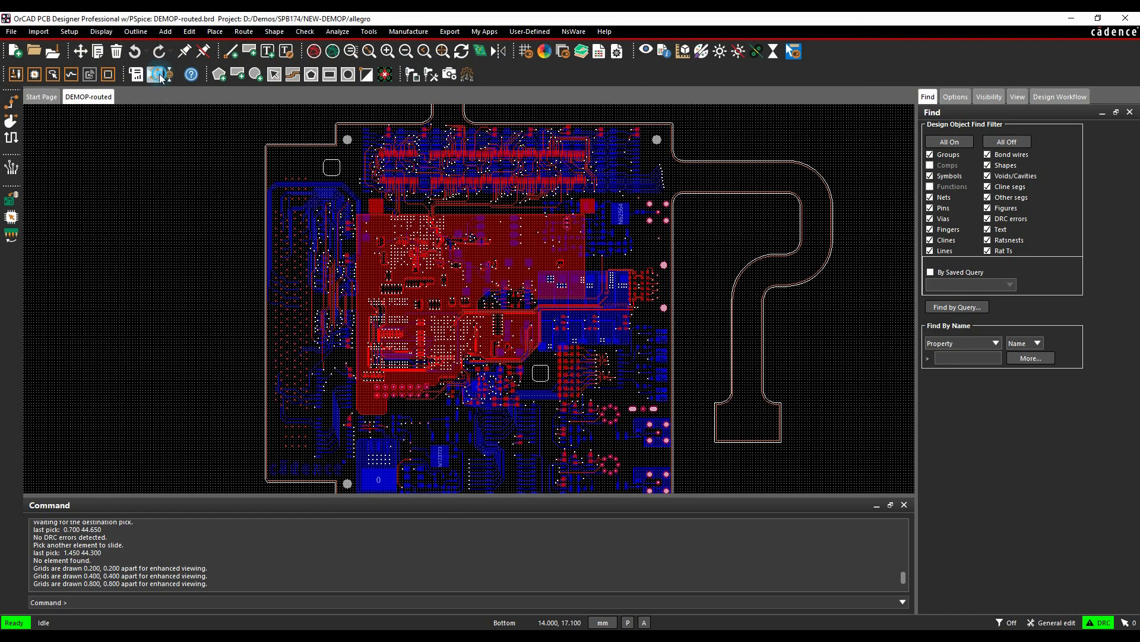
# - Run a DRC update and read the bowtie marker's Minimum Acid traps Angle error (89.96° vs 90°)
pyautogui.click(160, 78)
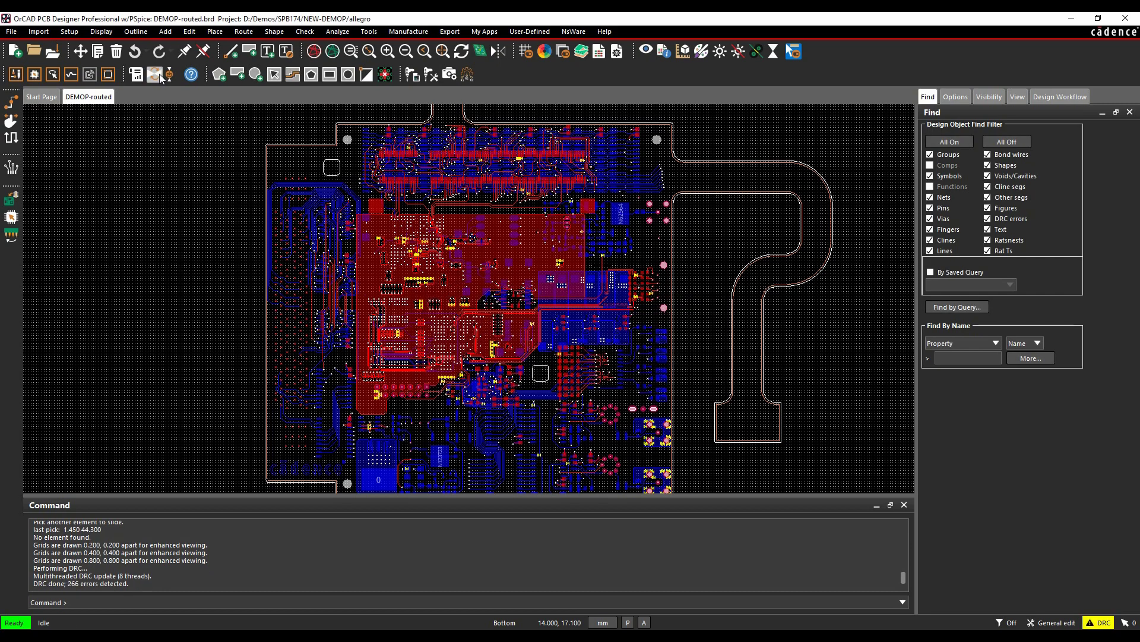
pyautogui.scroll(1, 494, 410)
pyautogui.scroll(1, 441, 387)
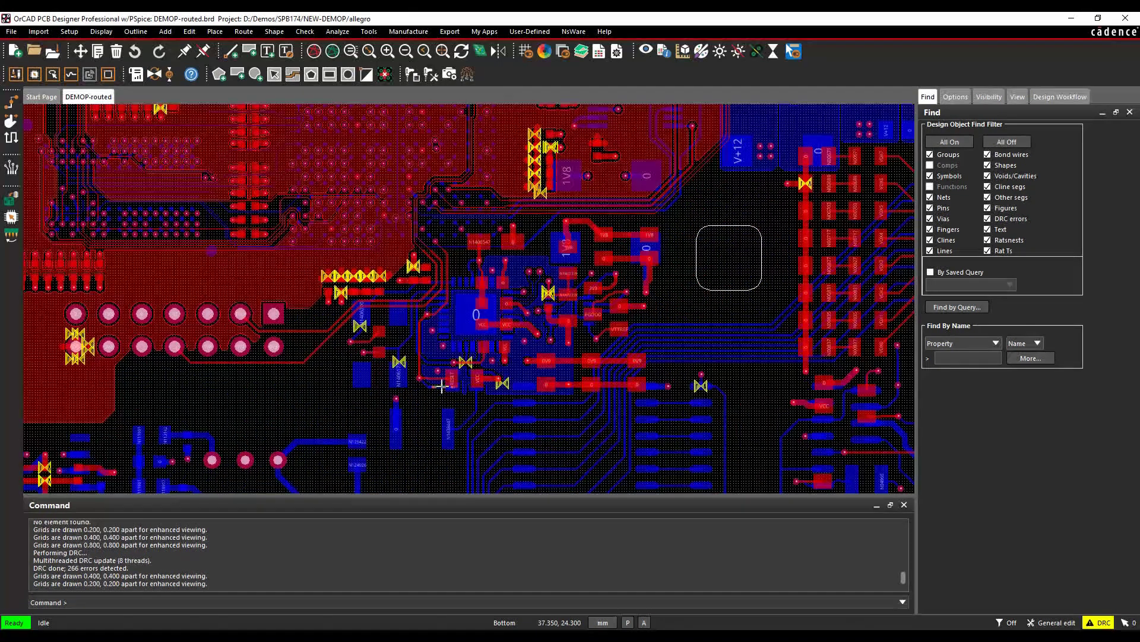
pyautogui.scroll(1, 441, 386)
pyautogui.scroll(1, 441, 386)
pyautogui.scroll(1, 304, 271)
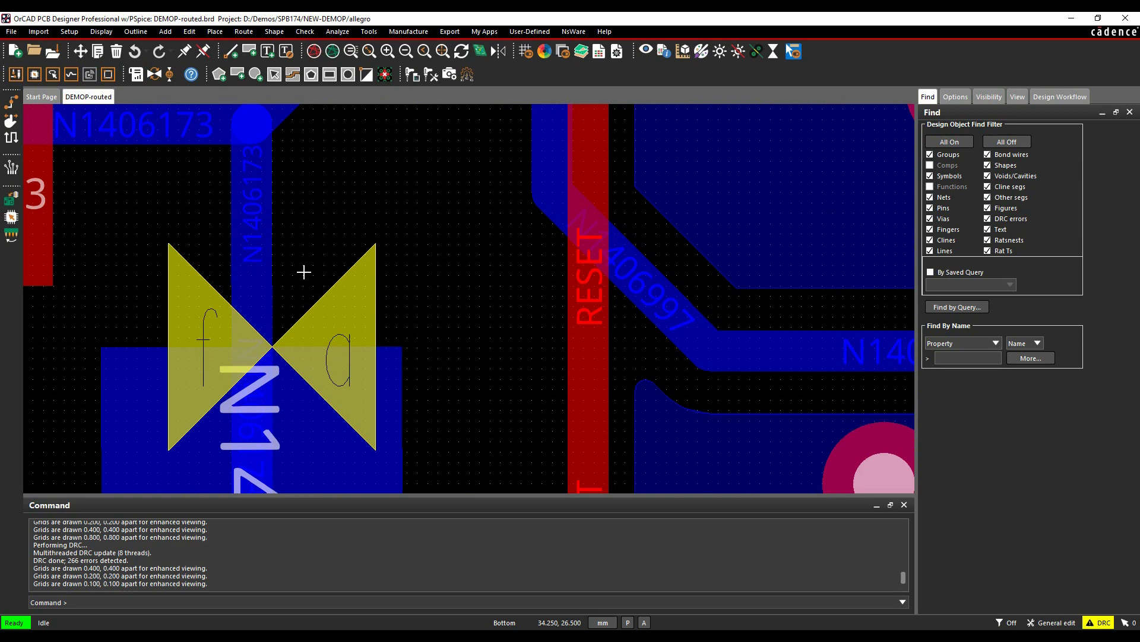
pyautogui.moveTo(303, 271)
pyautogui.mouseDown(button='middle')
pyautogui.moveTo(451, 199)
pyautogui.moveTo(438, 166)
pyautogui.mouseUp(button='middle')
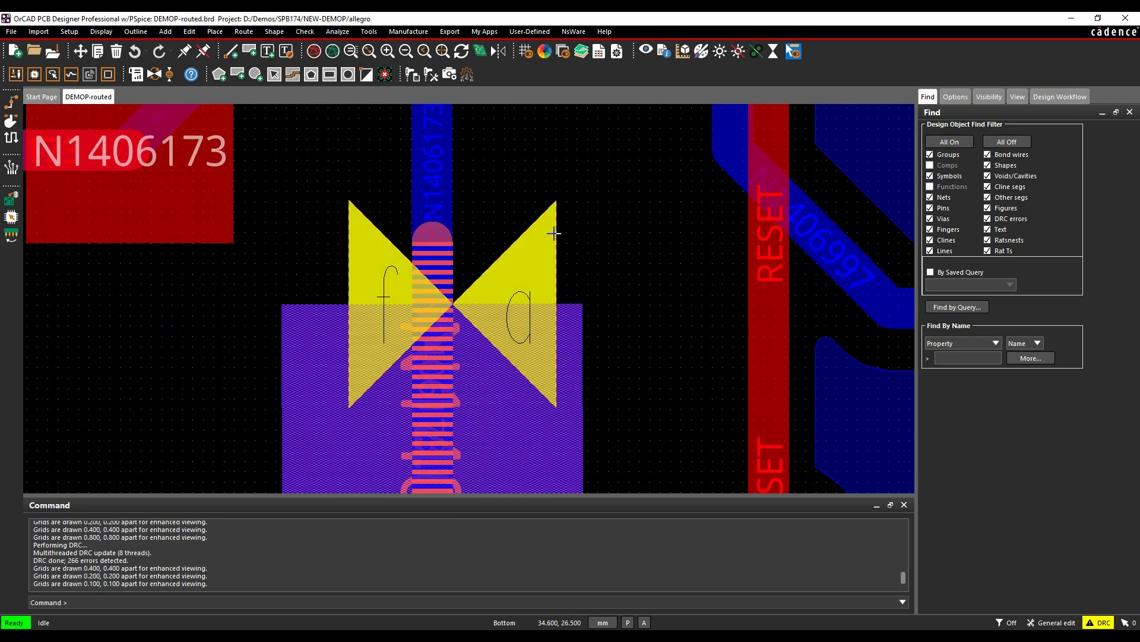
pyautogui.moveTo(529, 254)
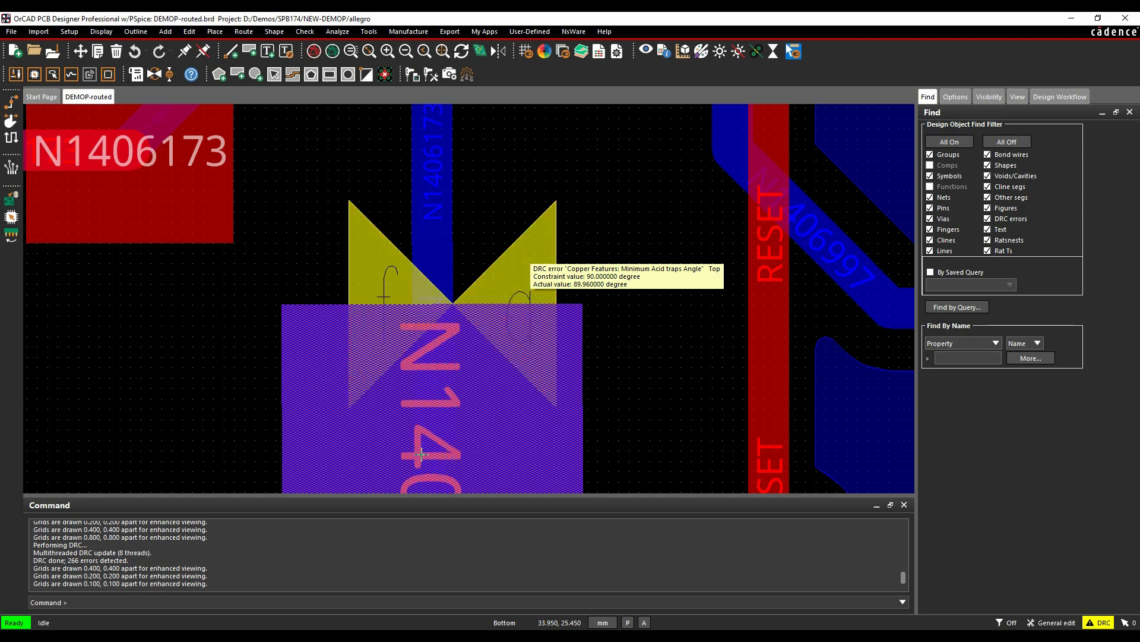
pyautogui.moveTo(442, 286)
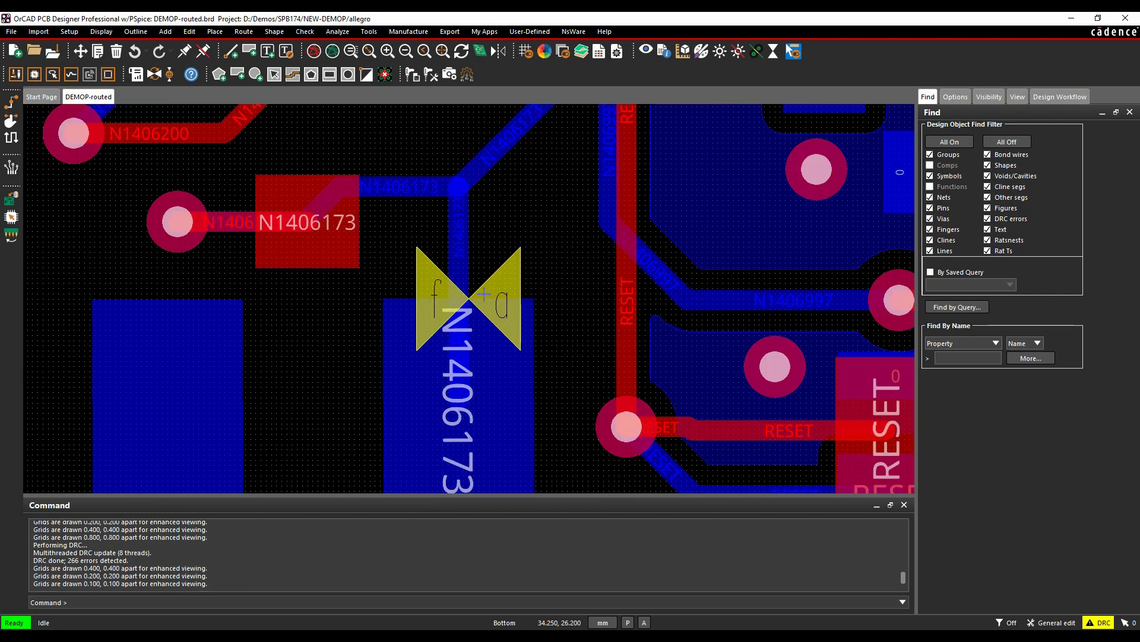
# - Highlight the trace under the acid-trap DRC marker
pyautogui.scroll(-2, 497, 308)
pyautogui.scroll(2, 471, 276)
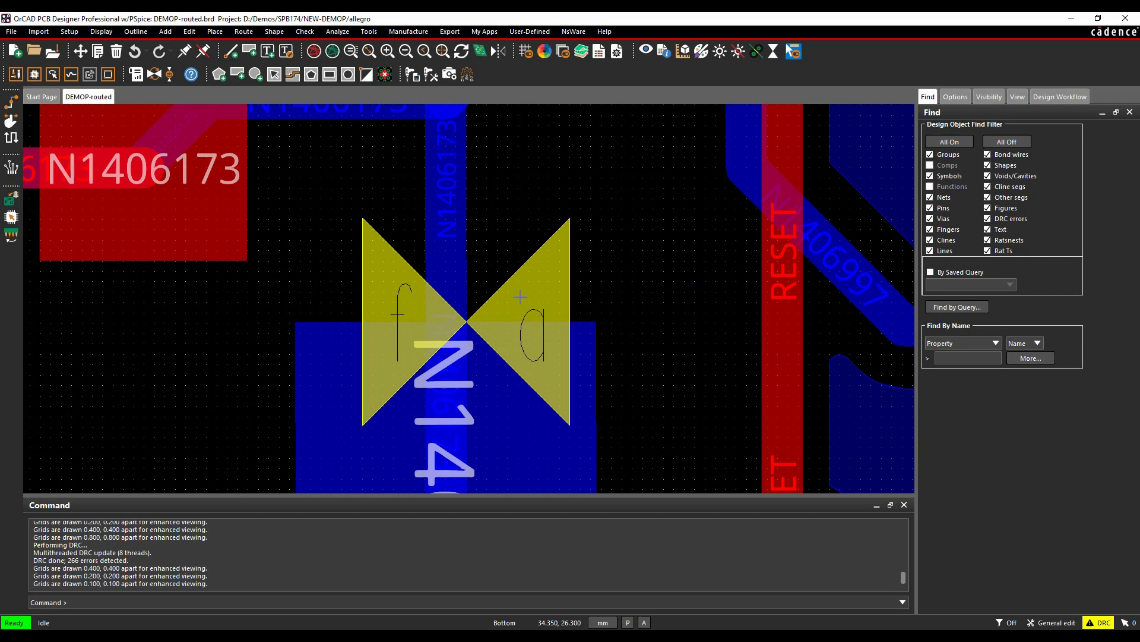
pyautogui.rightClick(672, 287)
pyautogui.click(682, 252)
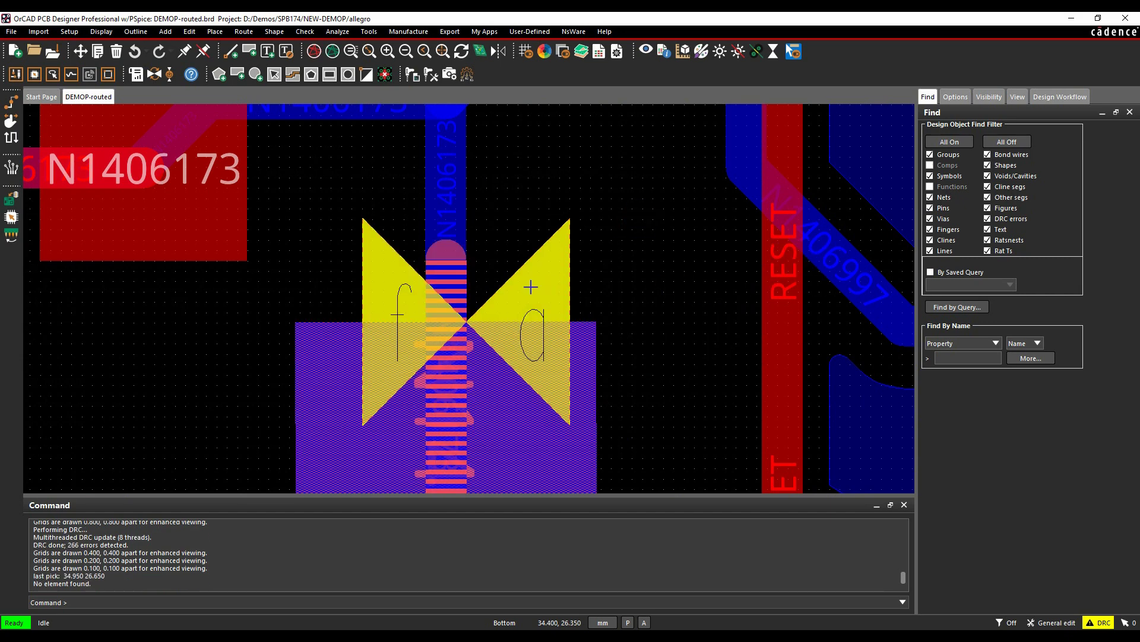